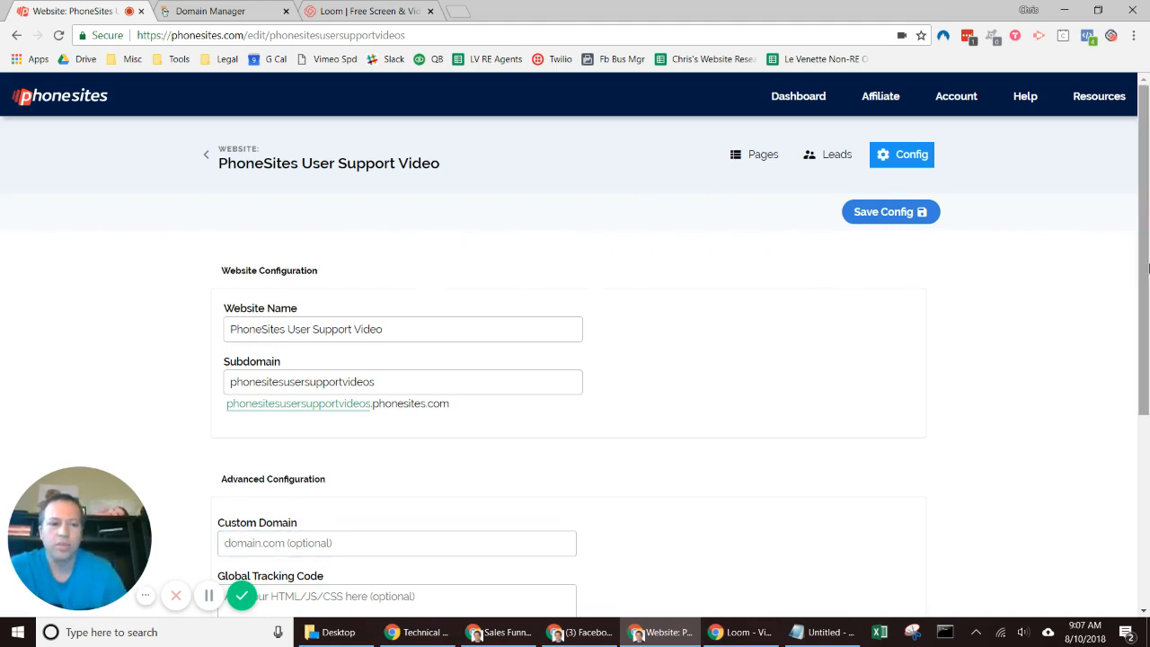
pyautogui.moveTo(1143, 288); pyautogui.dragTo(1143, 344)
# Enter chrismccoy.co in the Custom Domain field under Advanced Configuration.
pyautogui.click(238, 503)
pyautogui.click(227, 455)
pyautogui.click(321, 483)
pyautogui.click(297, 450)
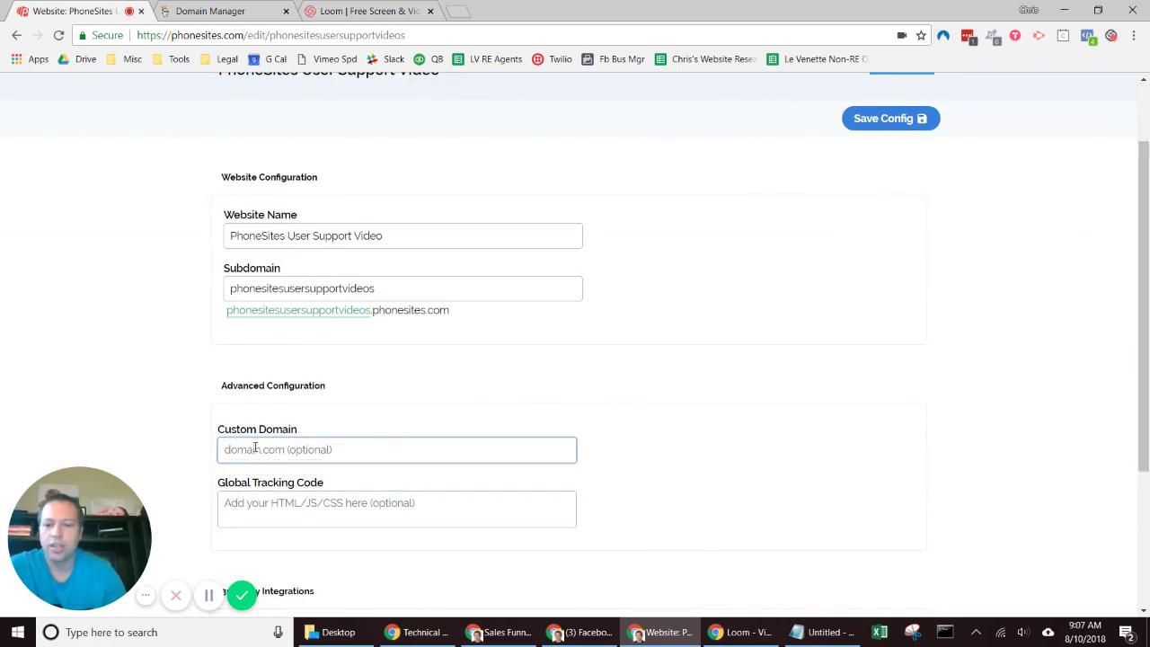
pyautogui.click(420, 431)
pyautogui.click(246, 444)
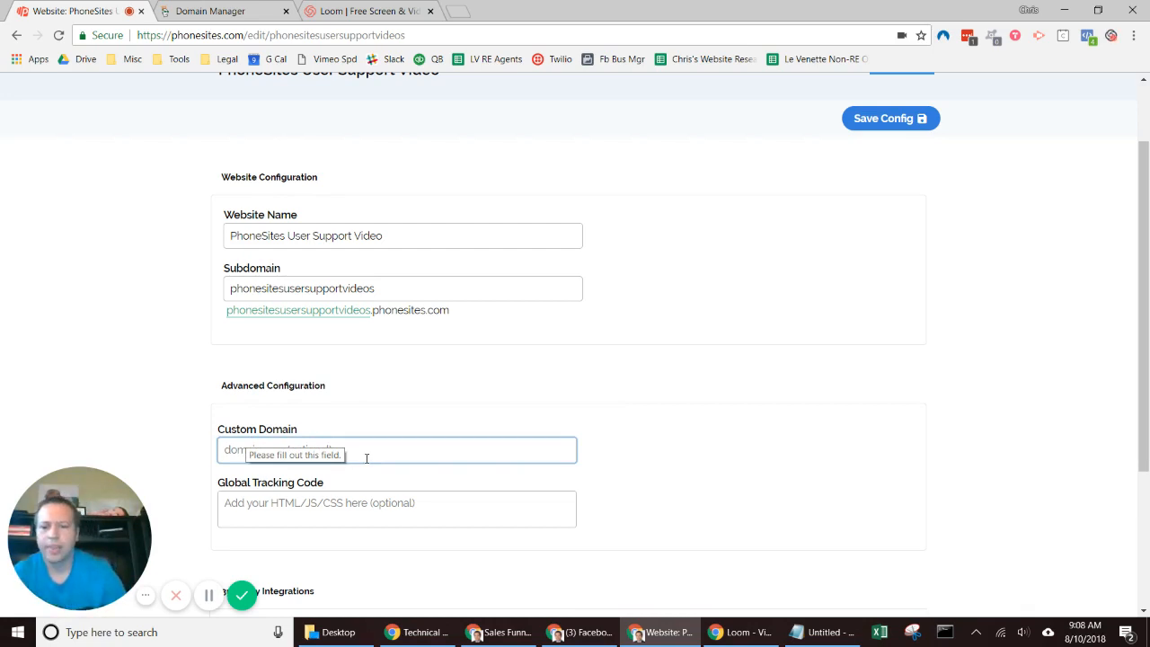
pyautogui.click(365, 455)
pyautogui.write('chrismccoy.co')
pyautogui.press('BackSpace')
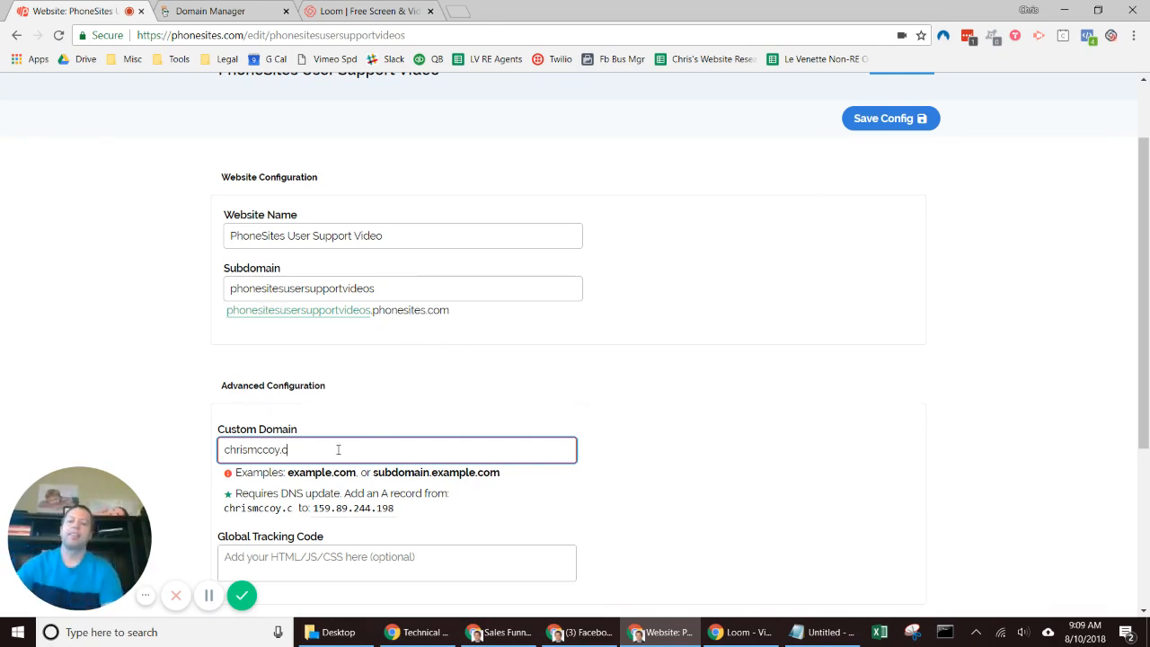
pyautogui.write('o')
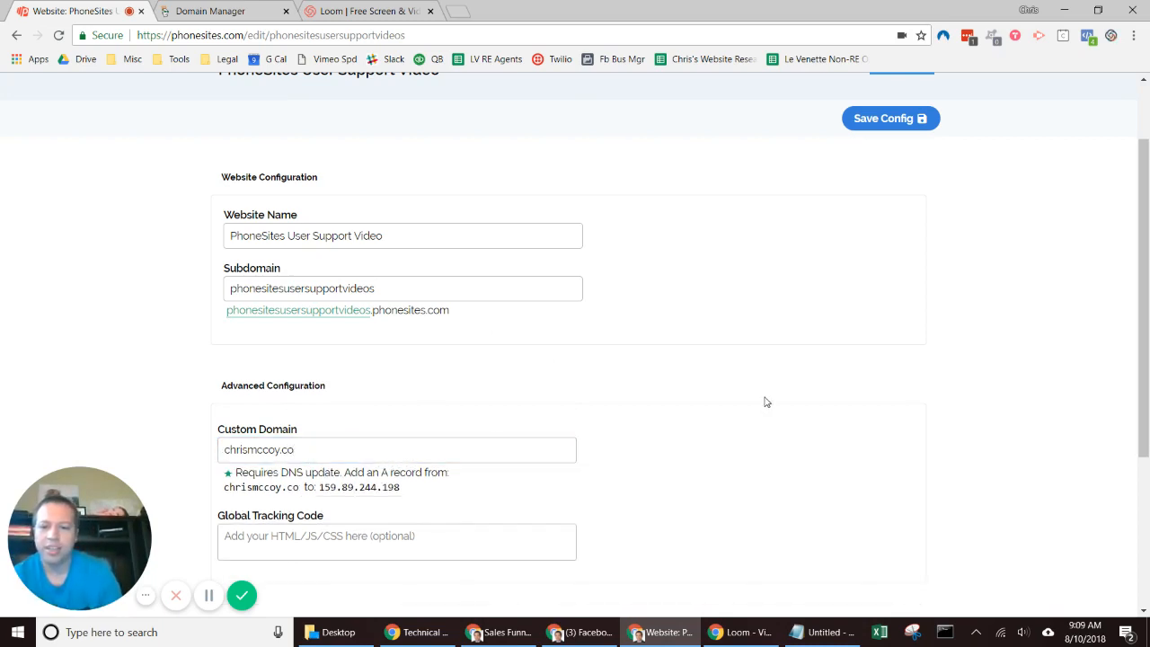
# Revert the domain to plain chrismccoy.co and highlight the required A-record IP 159.89.244.198.
pyautogui.click(222, 450)
pyautogui.write('www.')
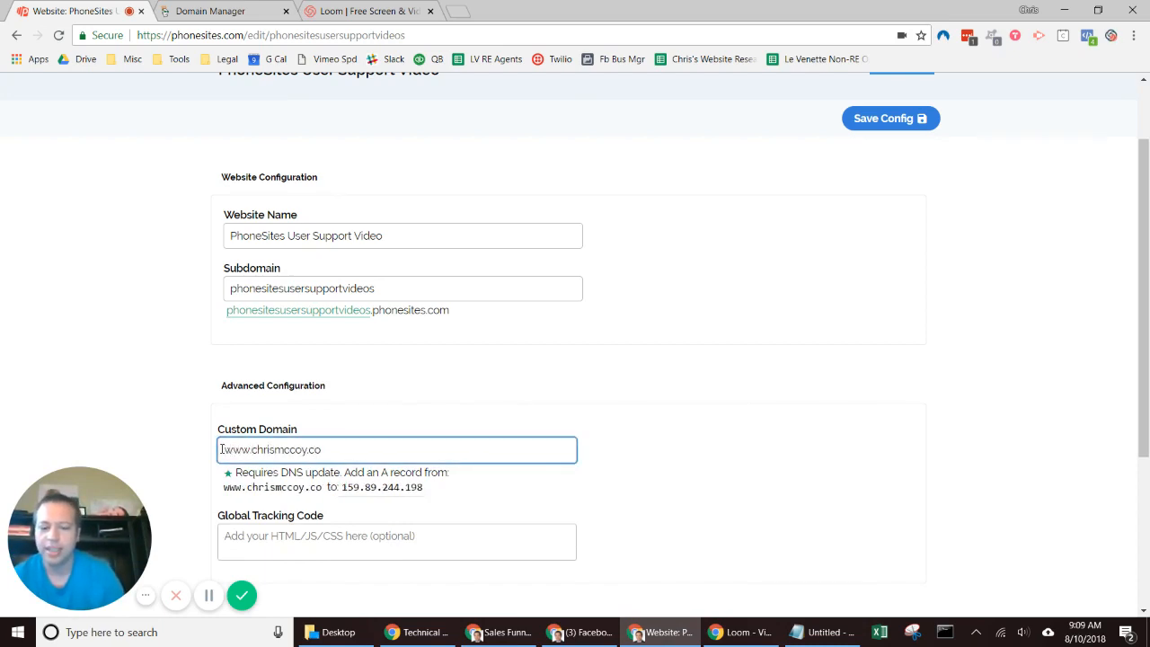
pyautogui.press('BackSpace')
pyautogui.press('BackSpace')
pyautogui.press('BackSpace')
pyautogui.press('BackSpace')
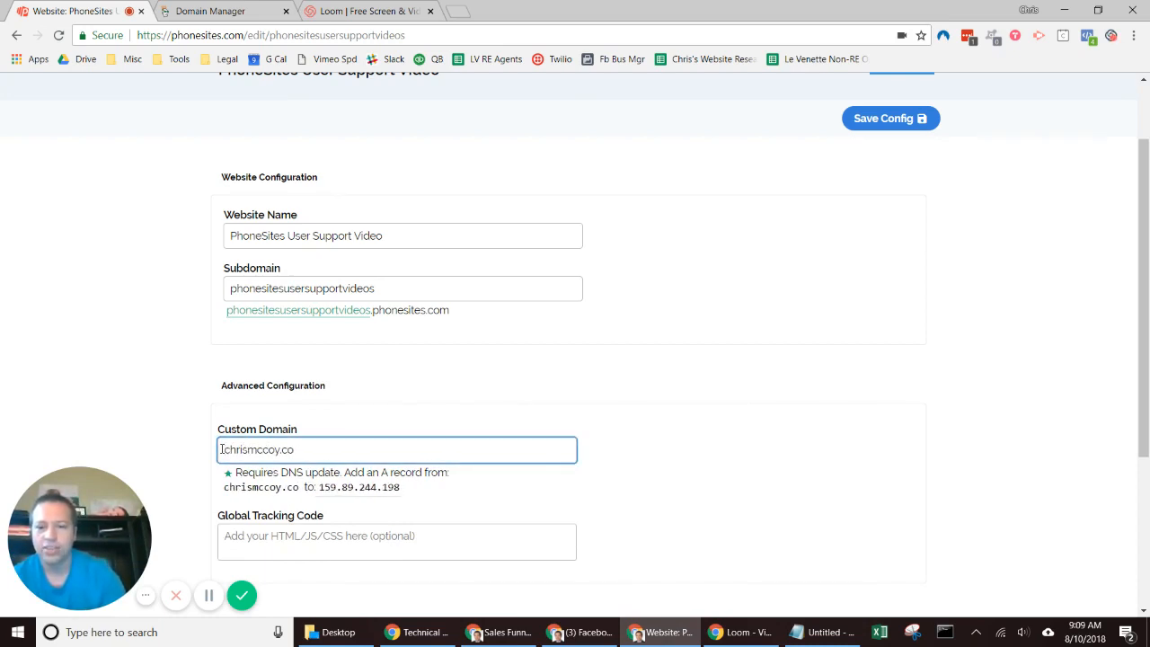
pyautogui.press('Delete')
pyautogui.write('C')
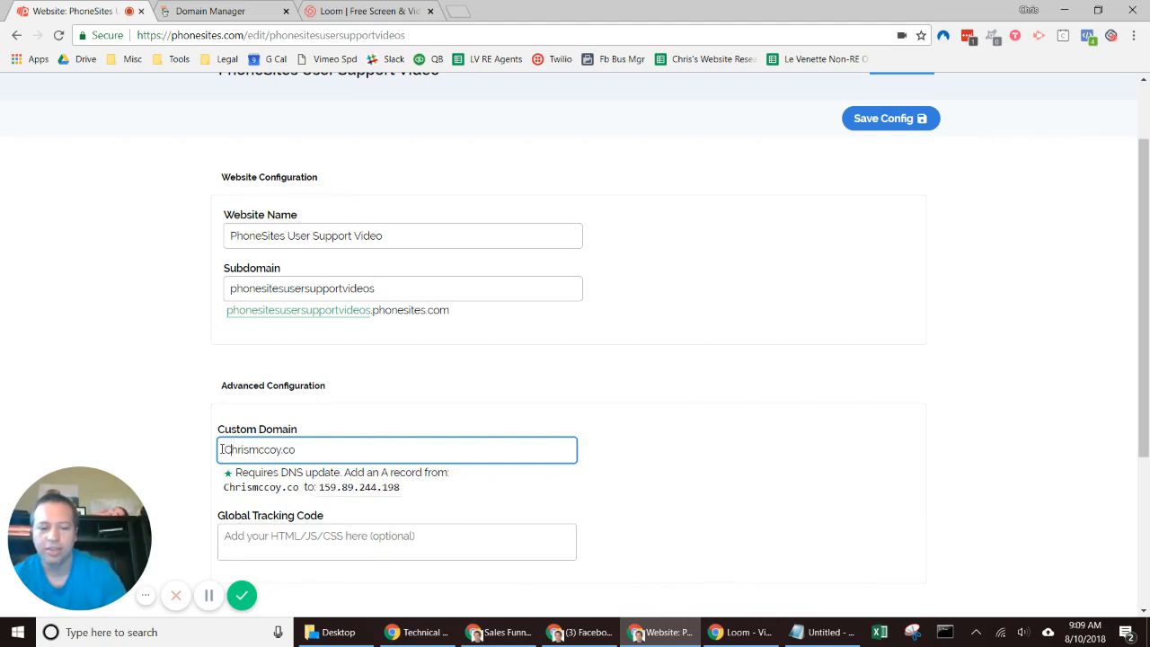
pyautogui.press('Delete')
pyautogui.press('Delete')
pyautogui.write('ch')
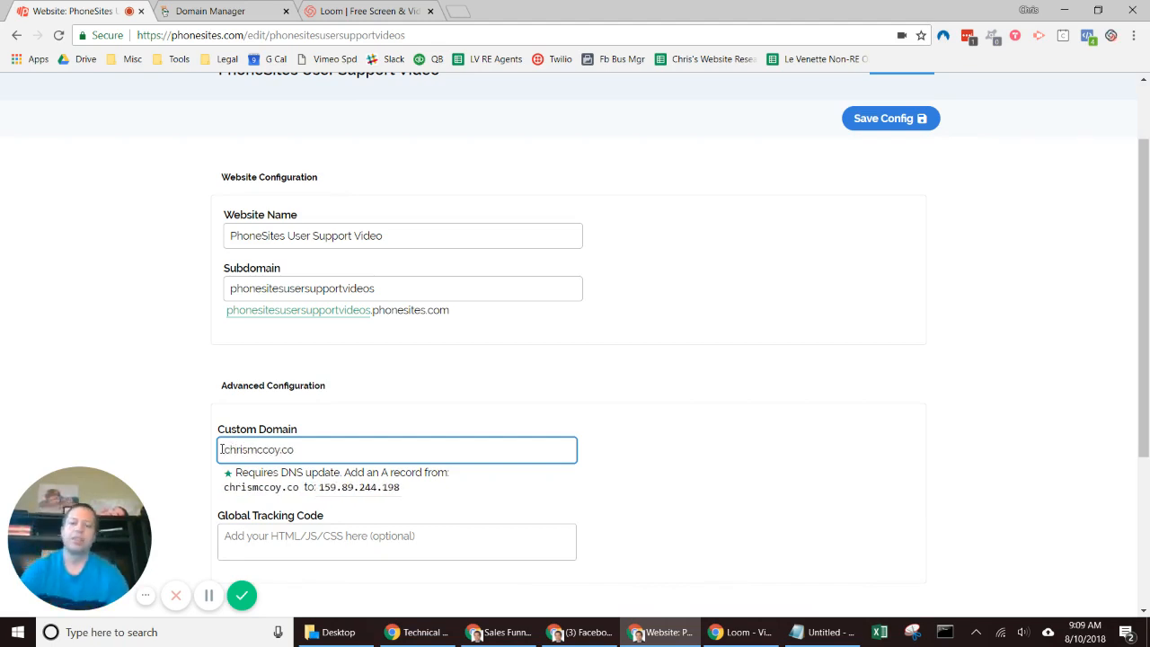
pyautogui.click(718, 412)
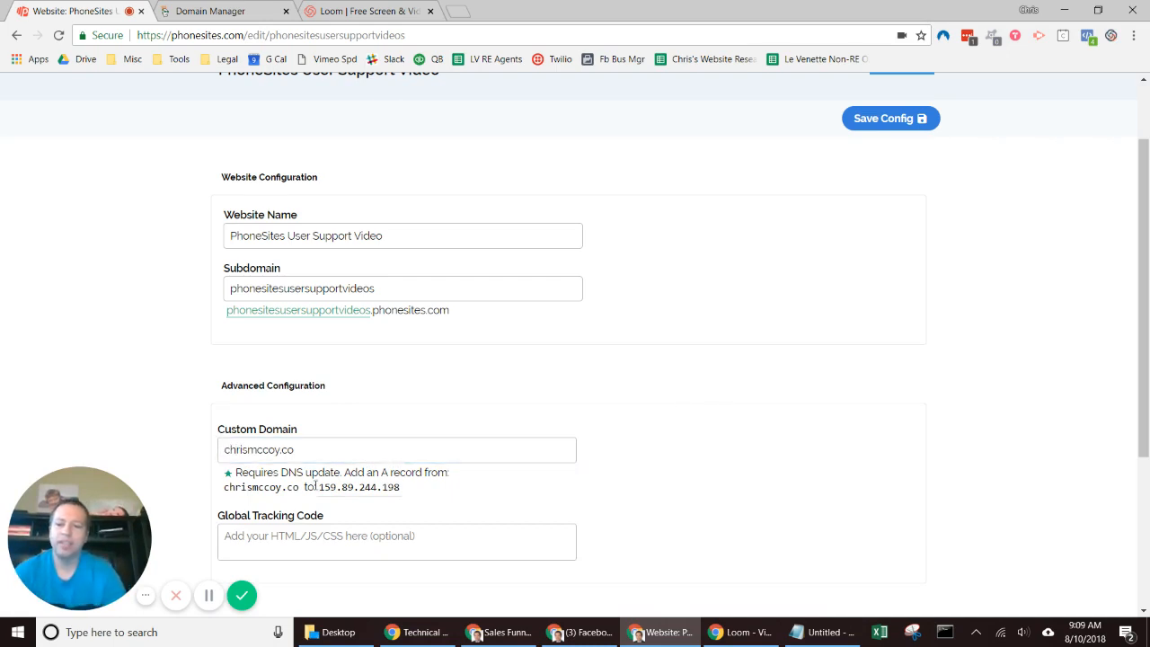
pyautogui.moveTo(319, 487); pyautogui.dragTo(399, 488)
pyautogui.hotkey('ctrl', 'c')
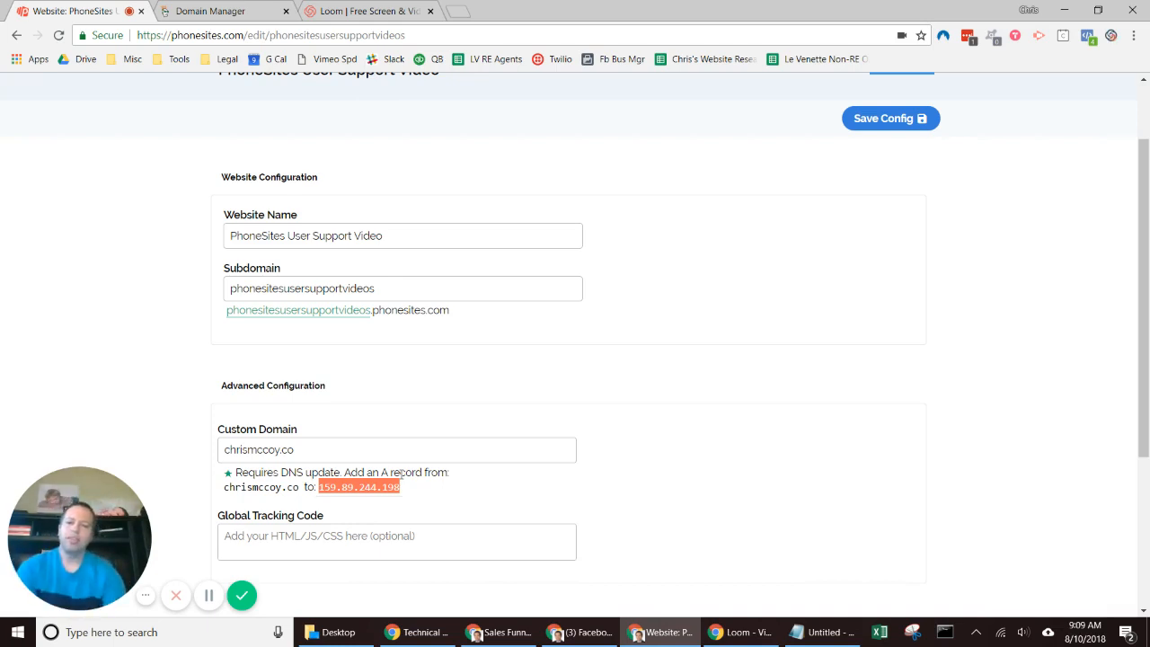
pyautogui.click(210, 11)
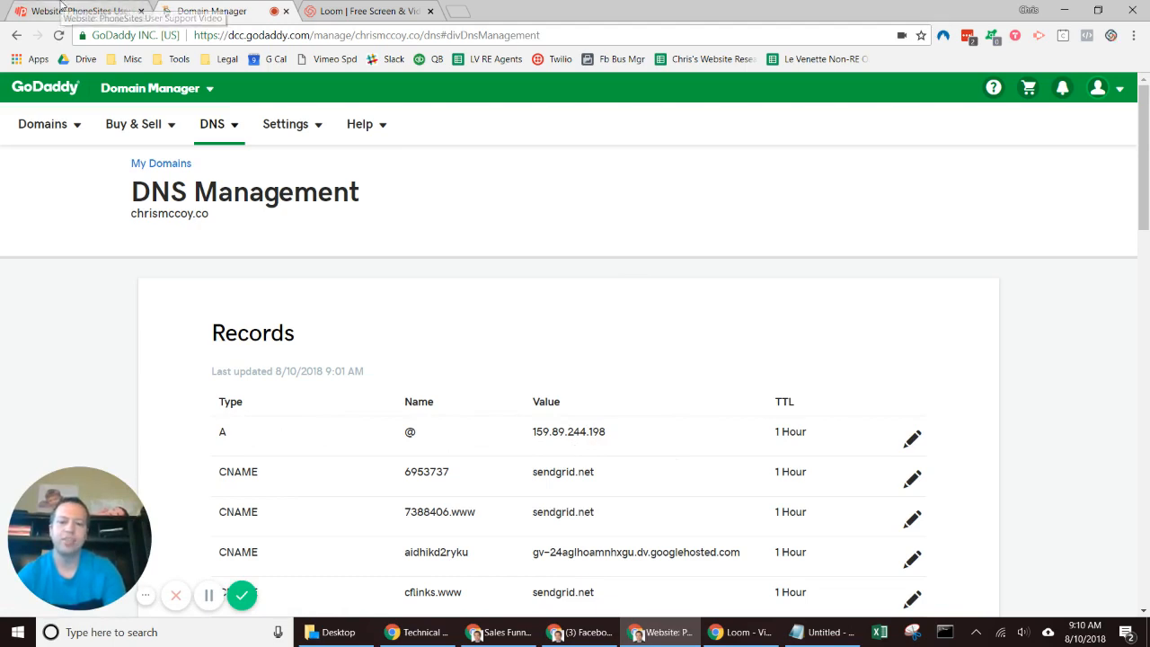
pyautogui.click(77, 11)
pyautogui.hotkey('ctrl', 'Tab')
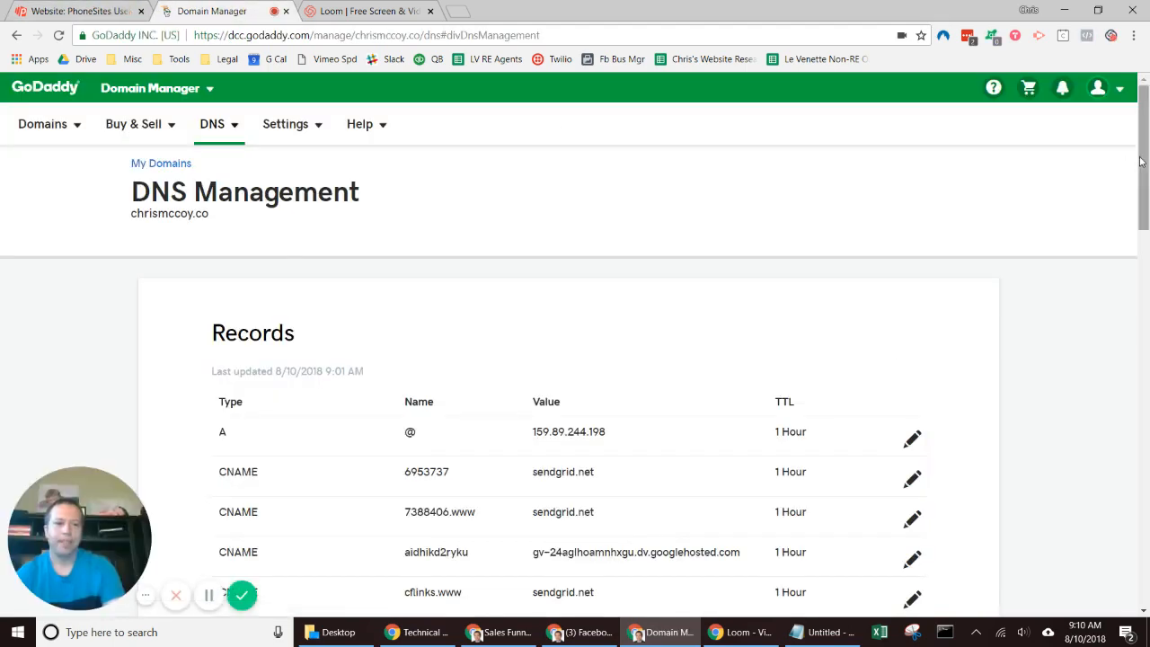
pyautogui.moveTo(1144, 161); pyautogui.dragTo(1146, 168)
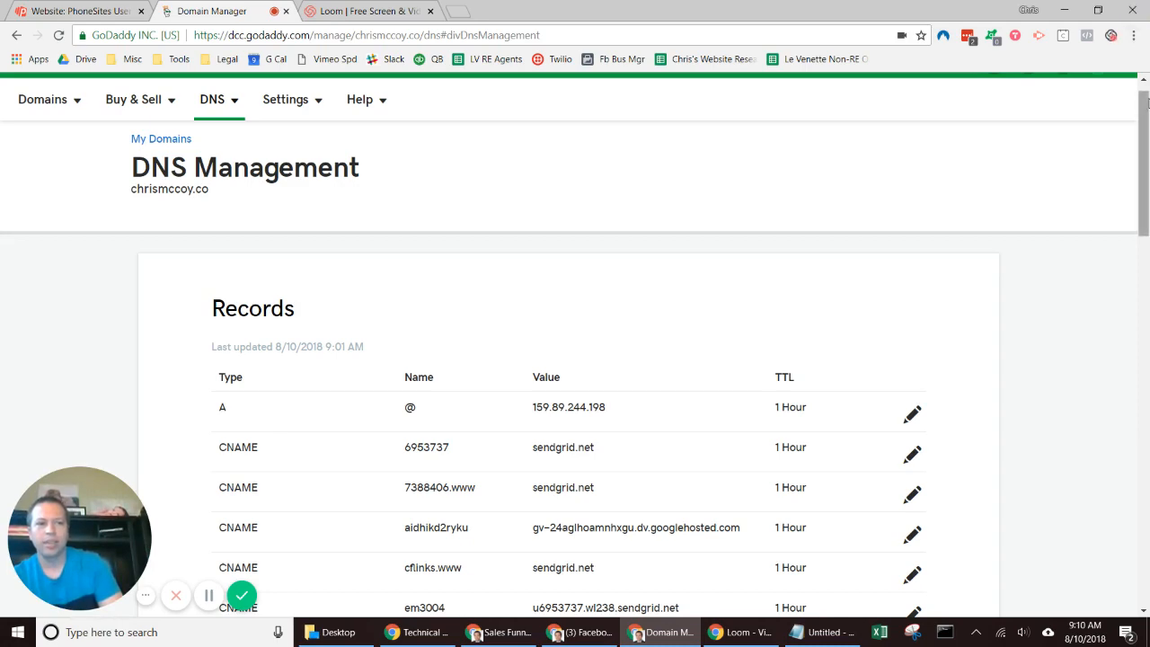
pyautogui.moveTo(1145, 96); pyautogui.dragTo(1146, 330)
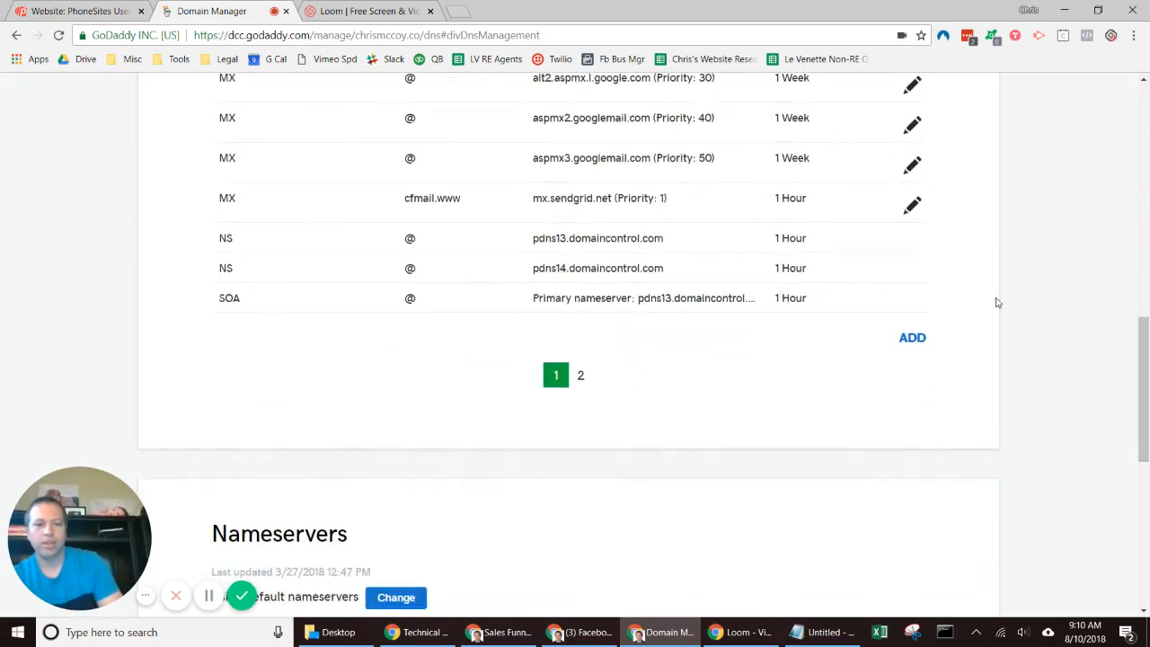
# Draft a new A record for host @ pointing to 159.89.244.198.
pyautogui.click(912, 339)
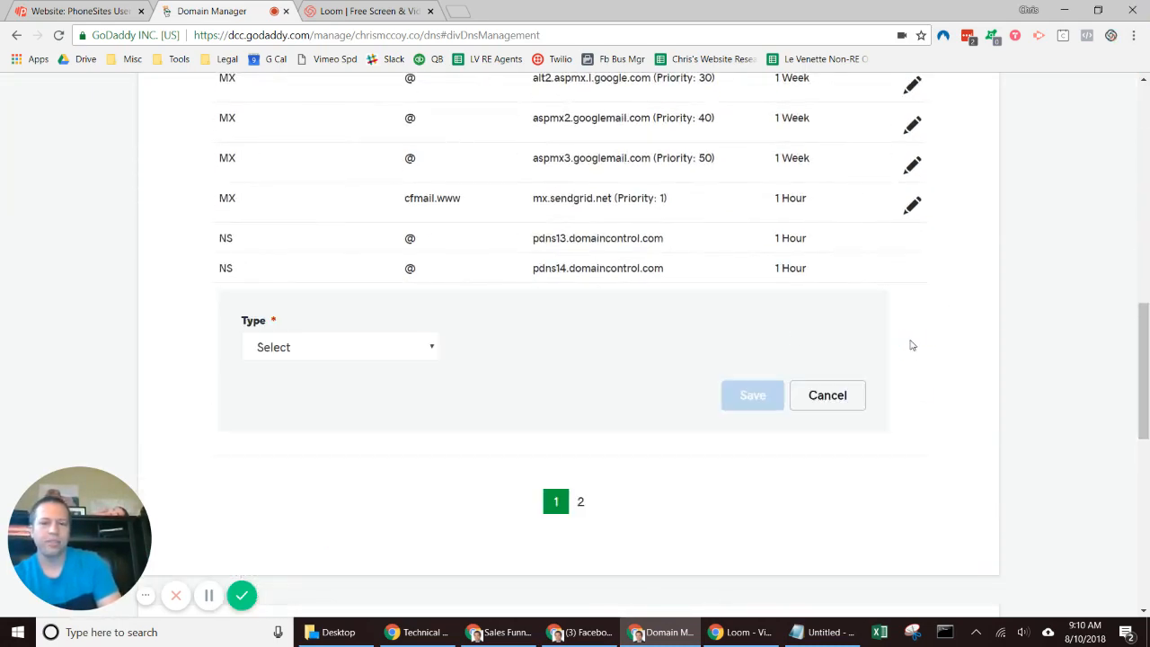
pyautogui.click(354, 357)
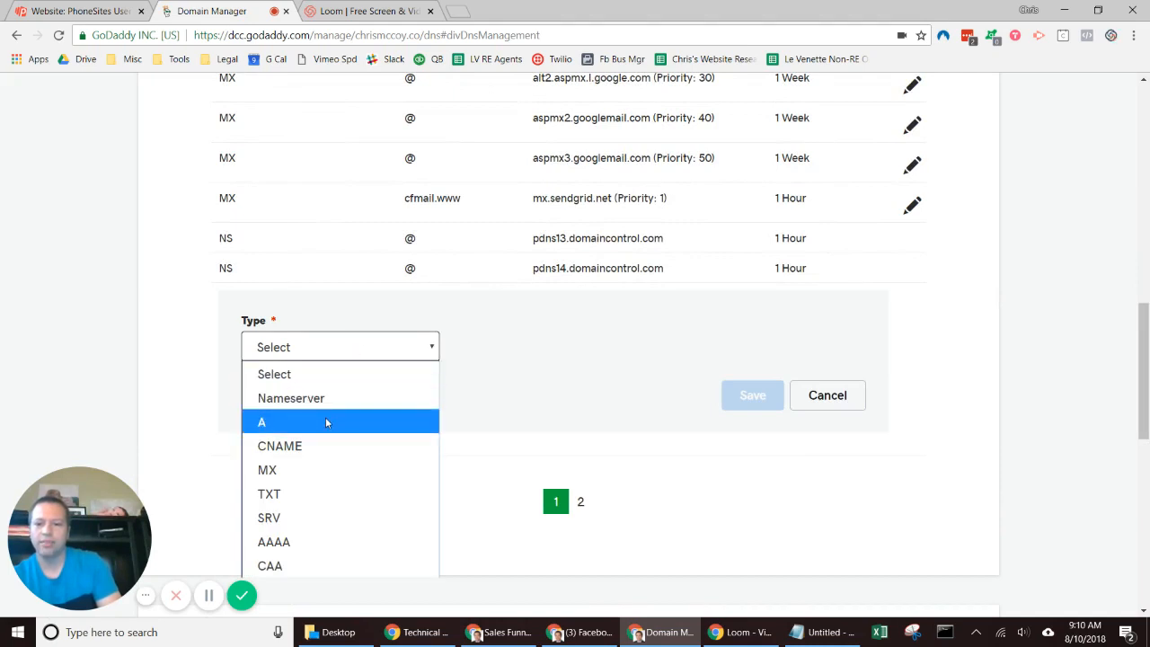
pyautogui.click(326, 417)
pyautogui.click(524, 350)
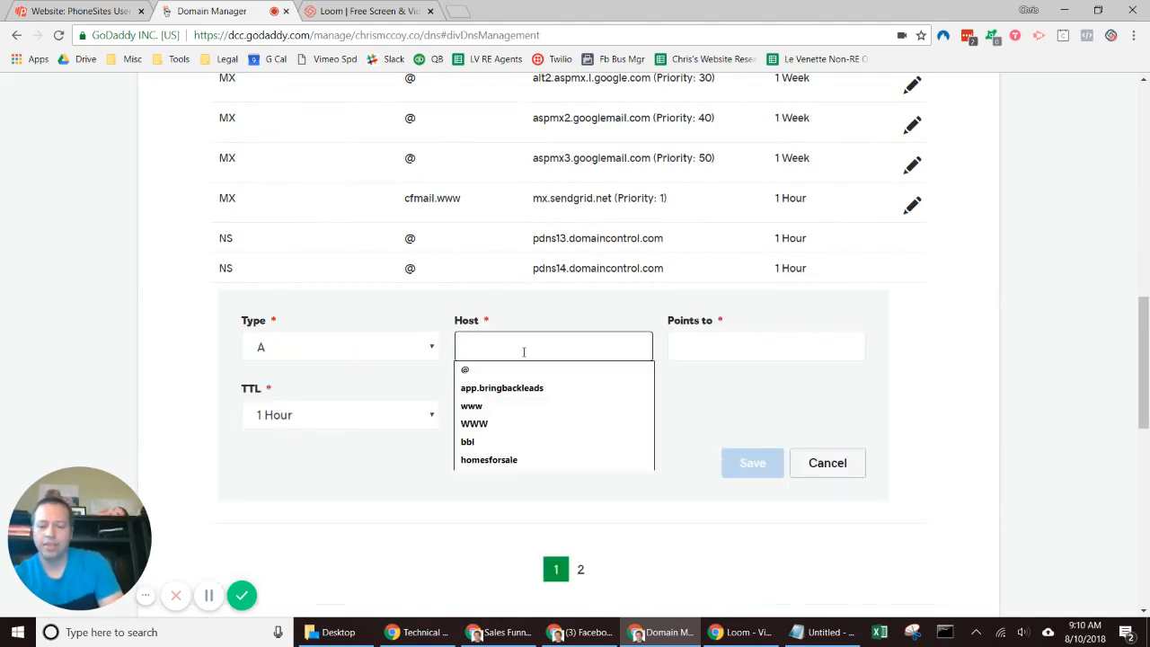
pyautogui.click(479, 372)
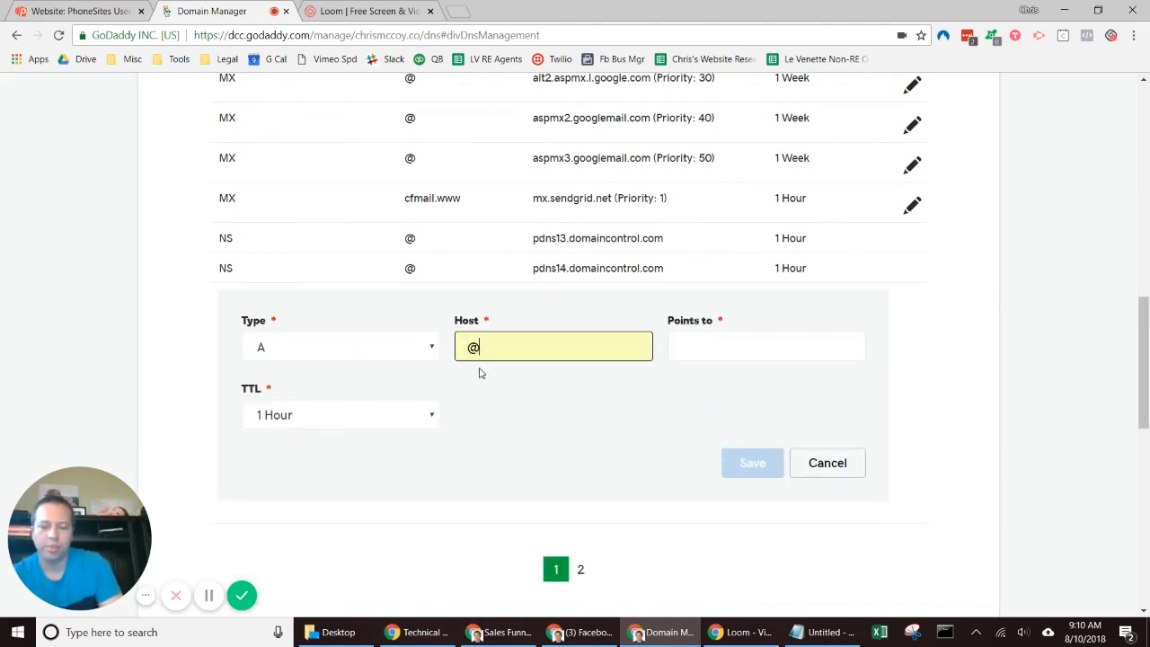
pyautogui.click(682, 354)
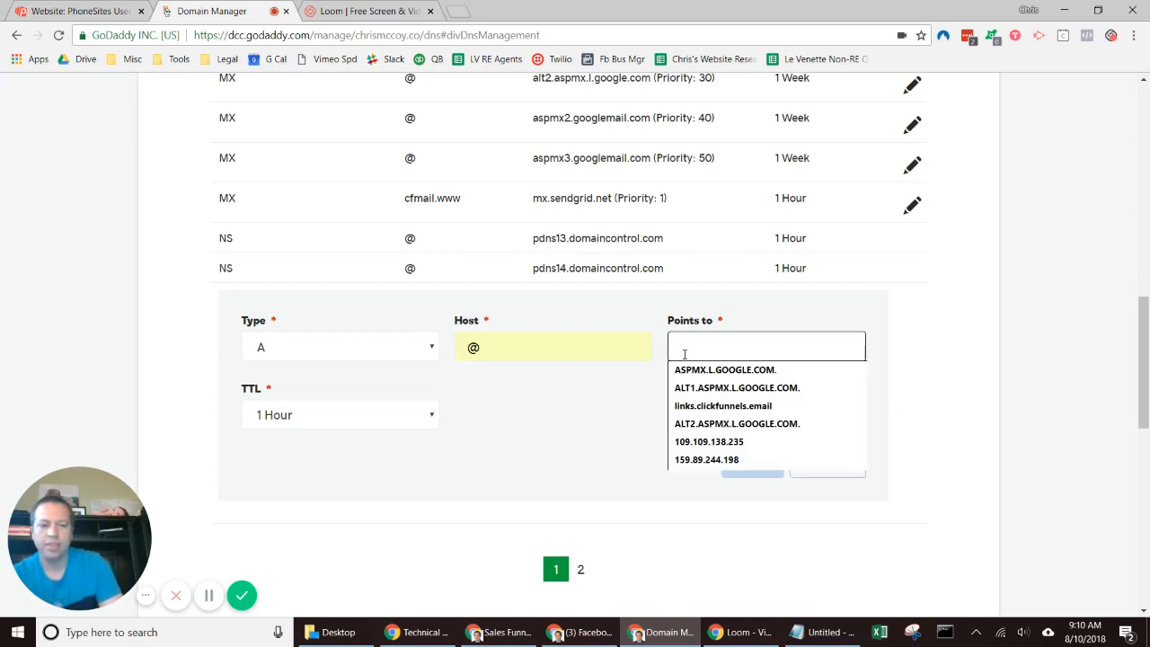
pyautogui.hotkey('ctrl', 'v')
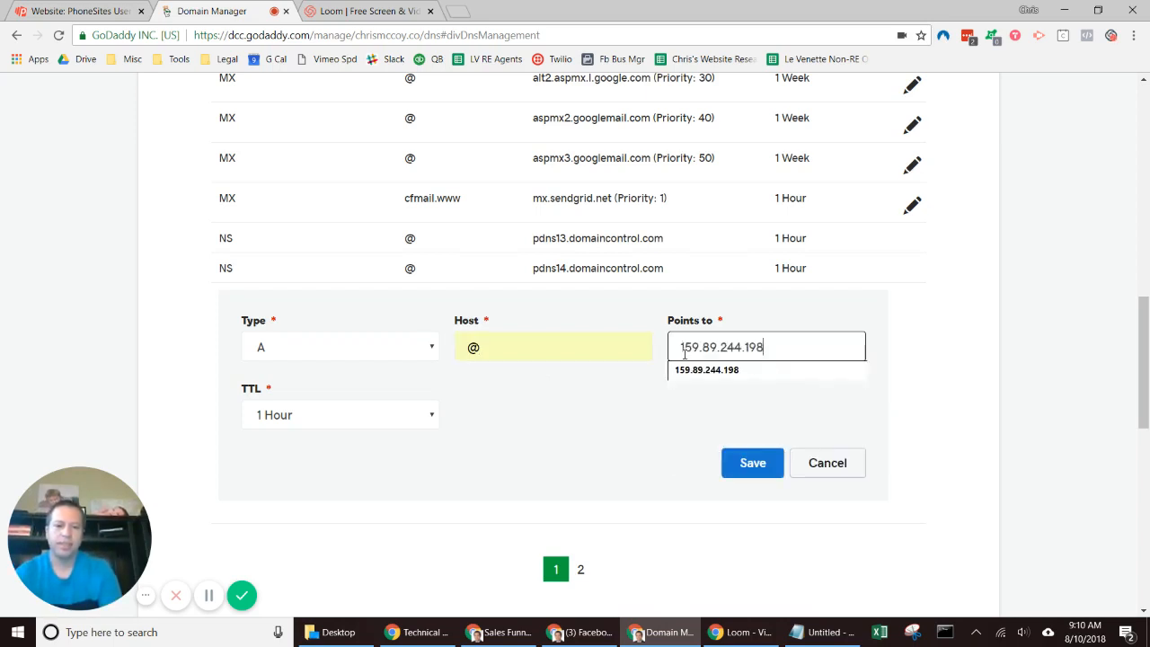
pyautogui.click(553, 415)
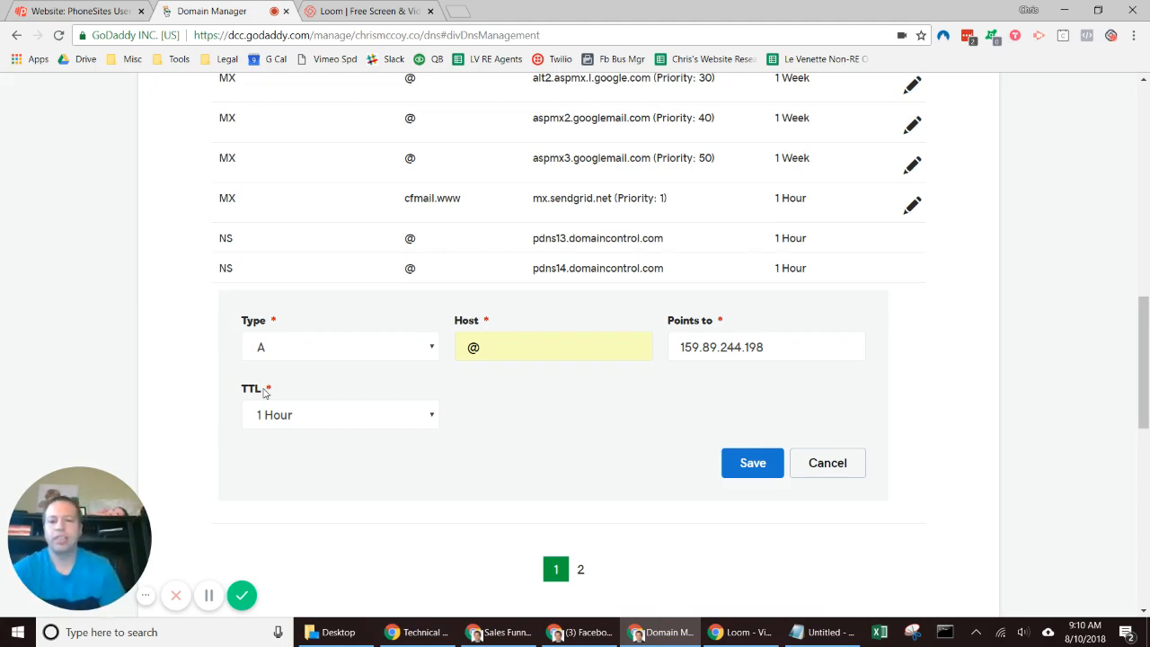
# Keep the TTL at 1 Hour, then cancel the unsaved A record draft.
pyautogui.click(266, 422)
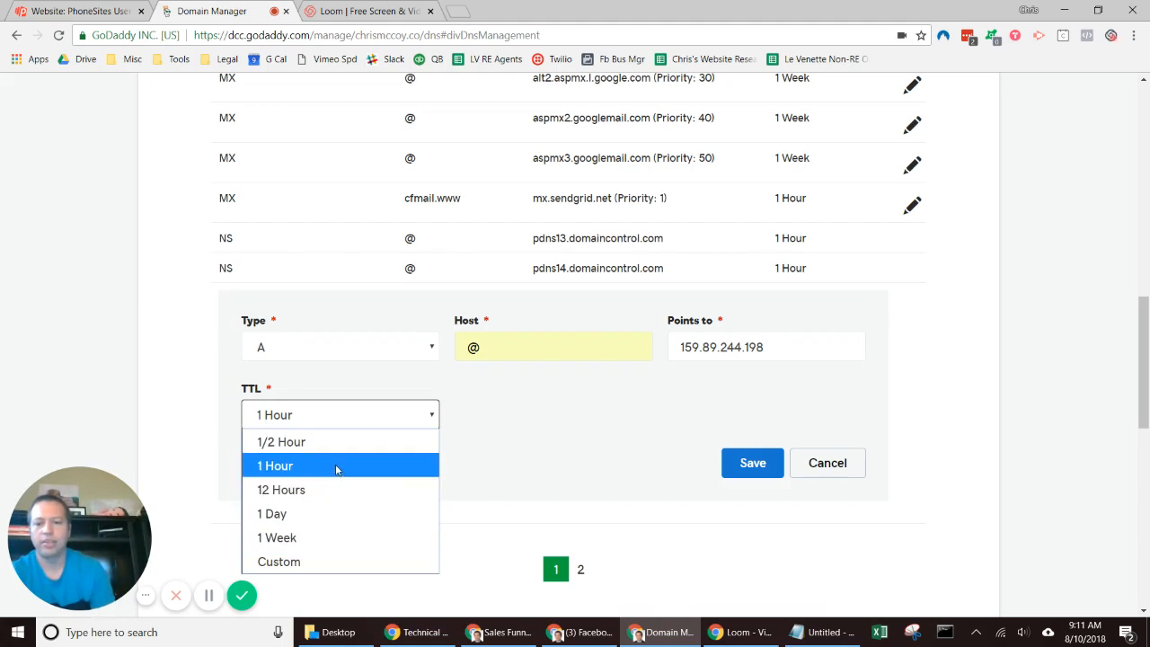
pyautogui.click(564, 469)
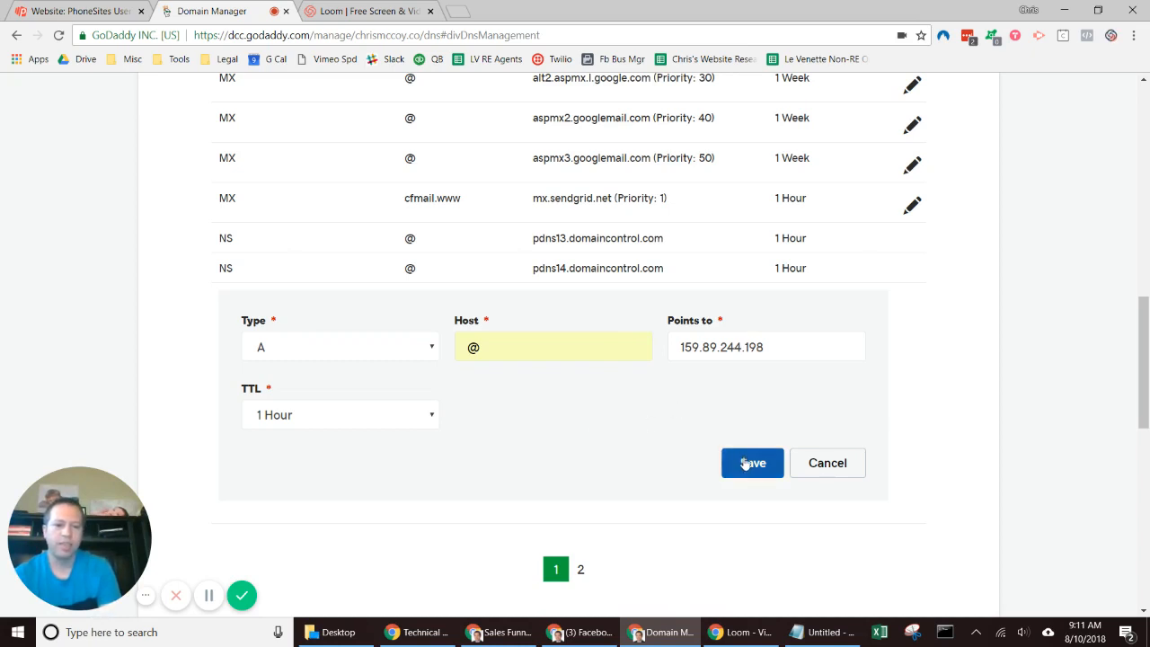
pyautogui.click(847, 476)
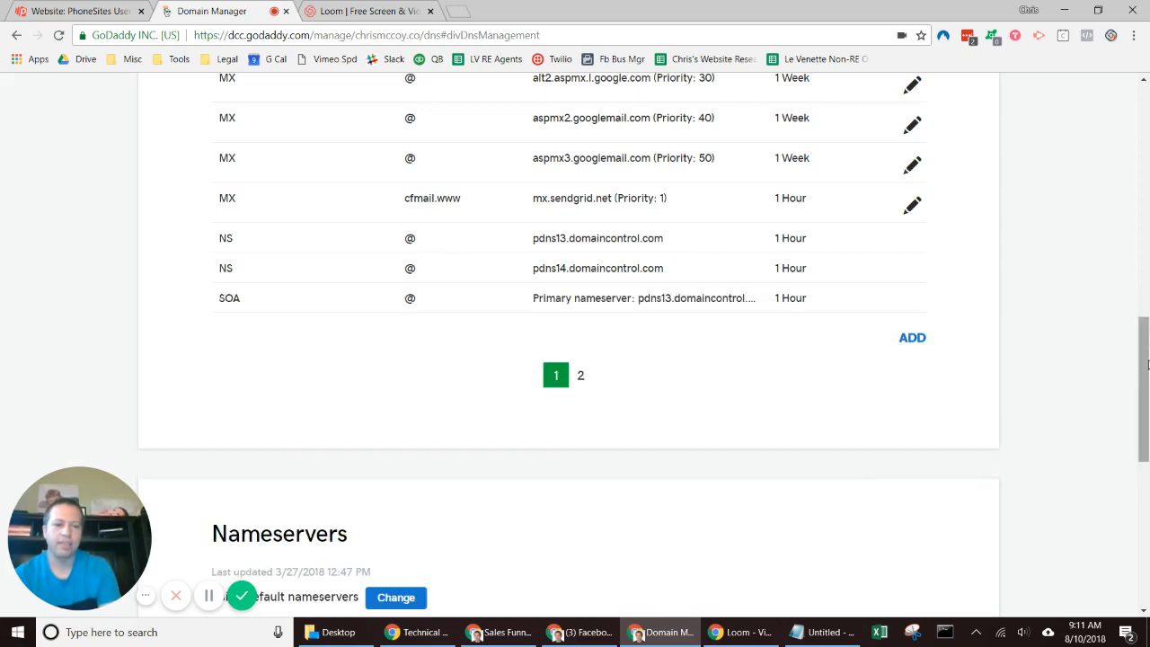
# Reload the GoDaddy DNS Management page.
pyautogui.click(59, 35)
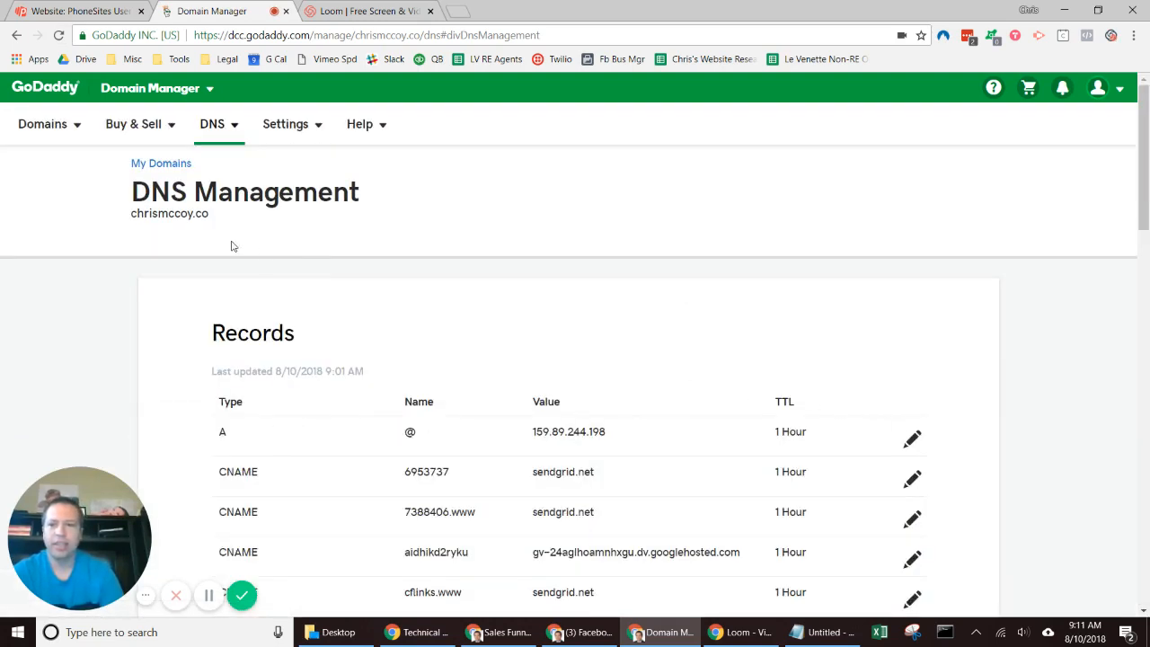
# From the PhoneSites dashboard, view the live A Name Record Video page of the User Support Video site.
pyautogui.click(137, 7)
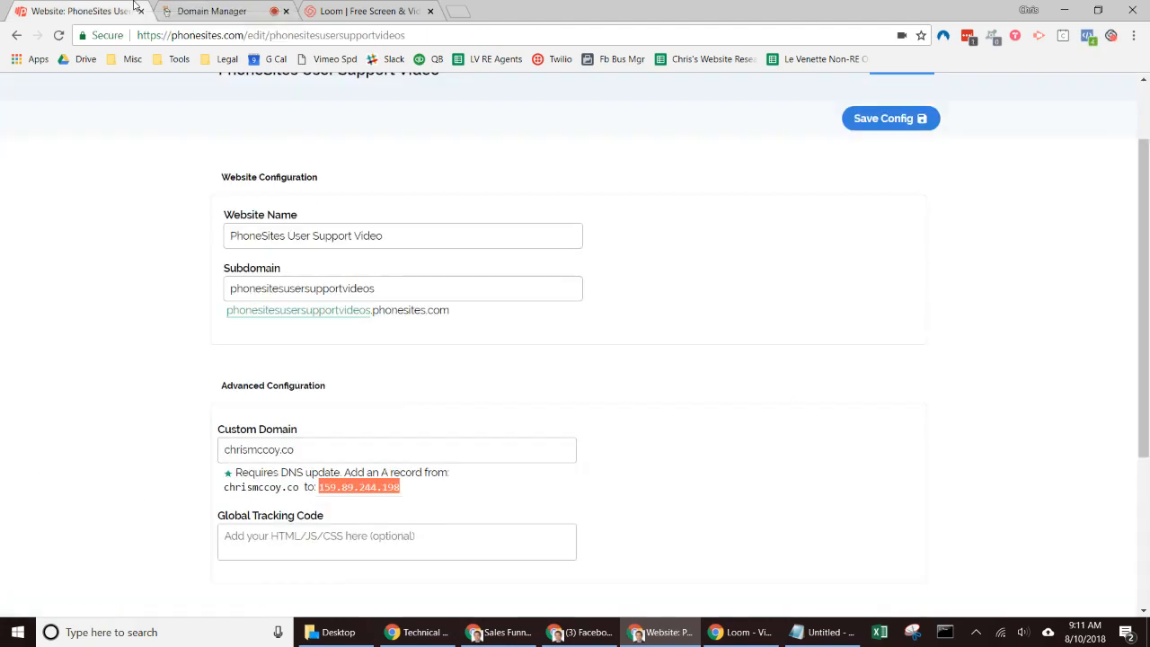
pyautogui.scroll(1, 1147, 157)
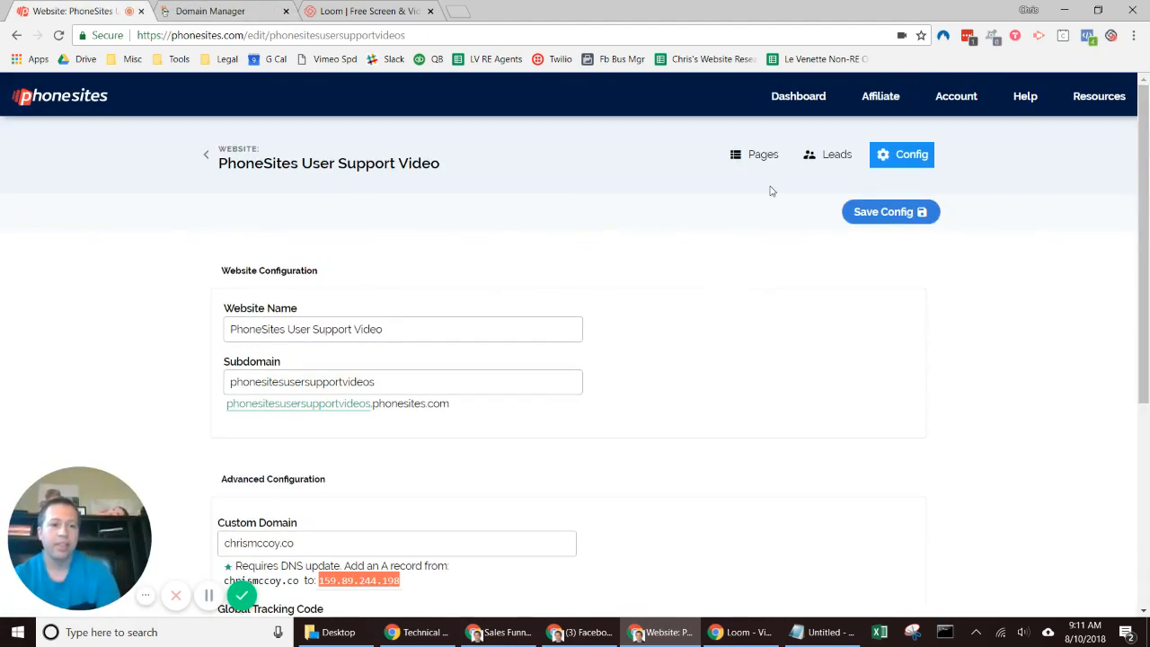
pyautogui.click(206, 155)
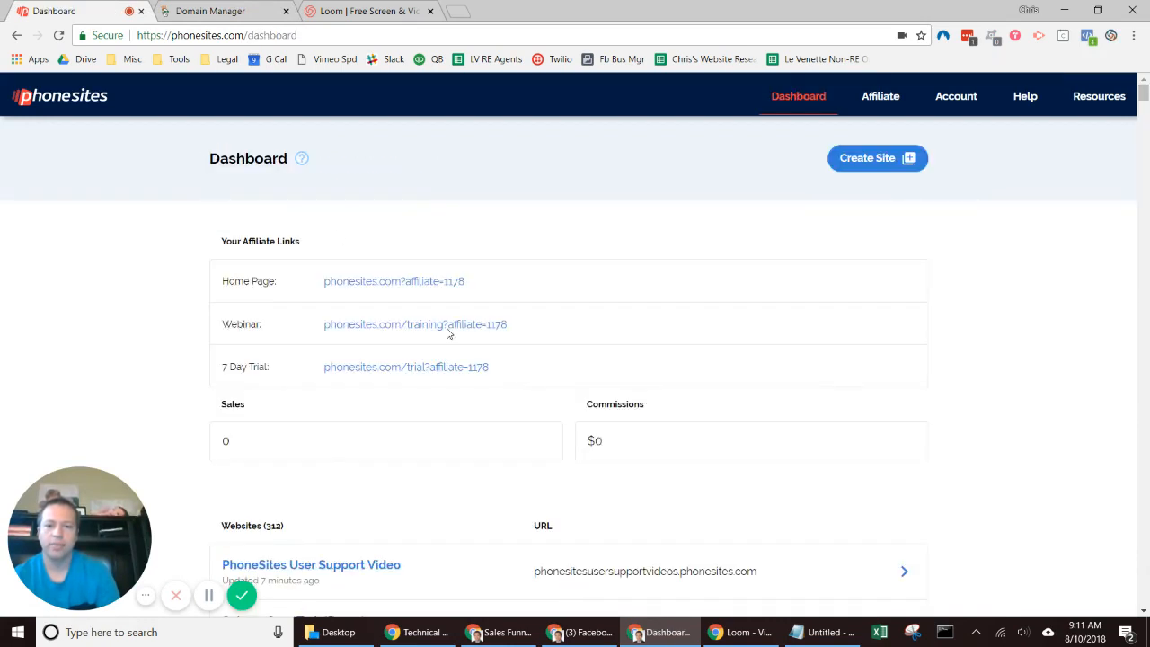
pyautogui.click(355, 562)
pyautogui.moveTo(575, 317)
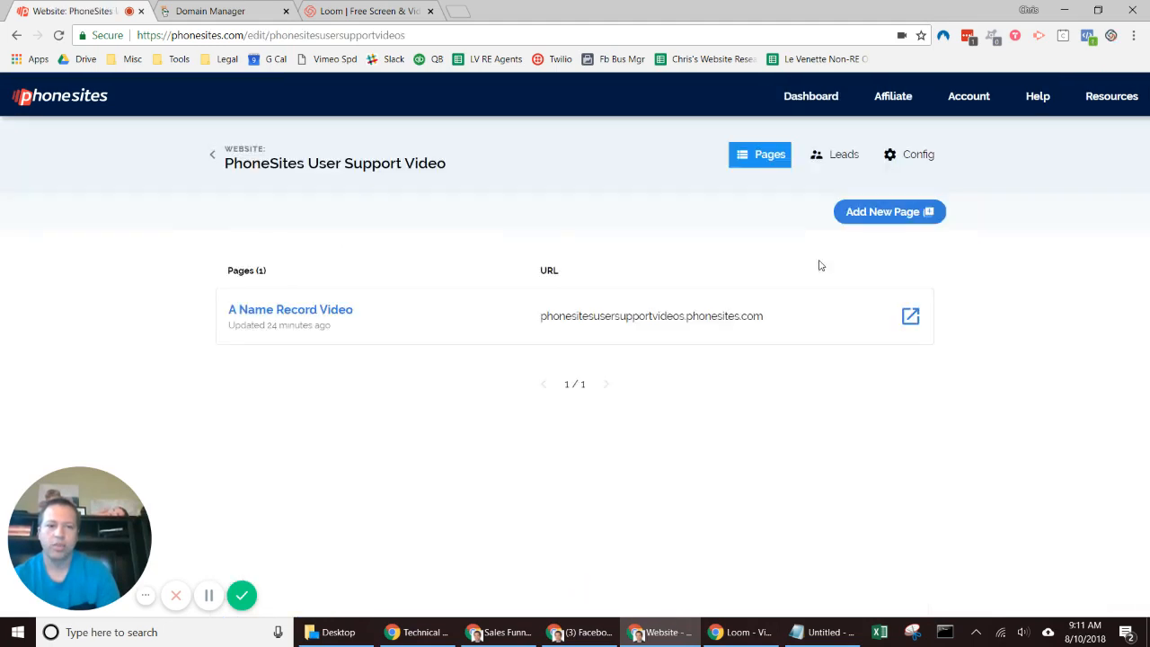
pyautogui.click(911, 317)
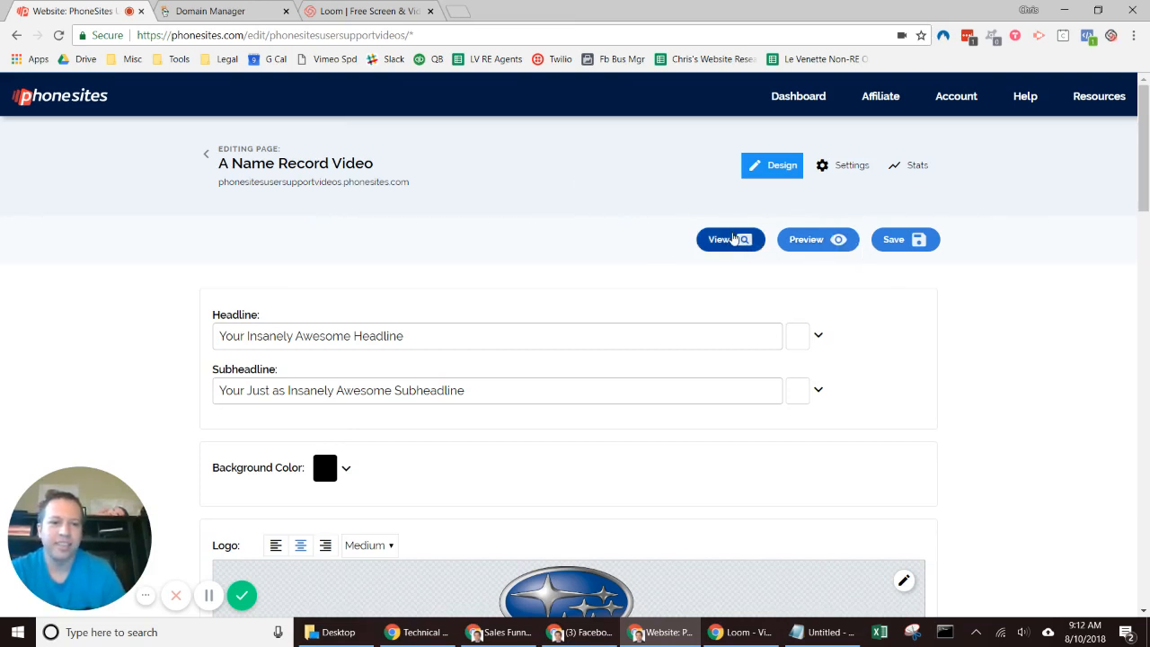
pyautogui.click(734, 238)
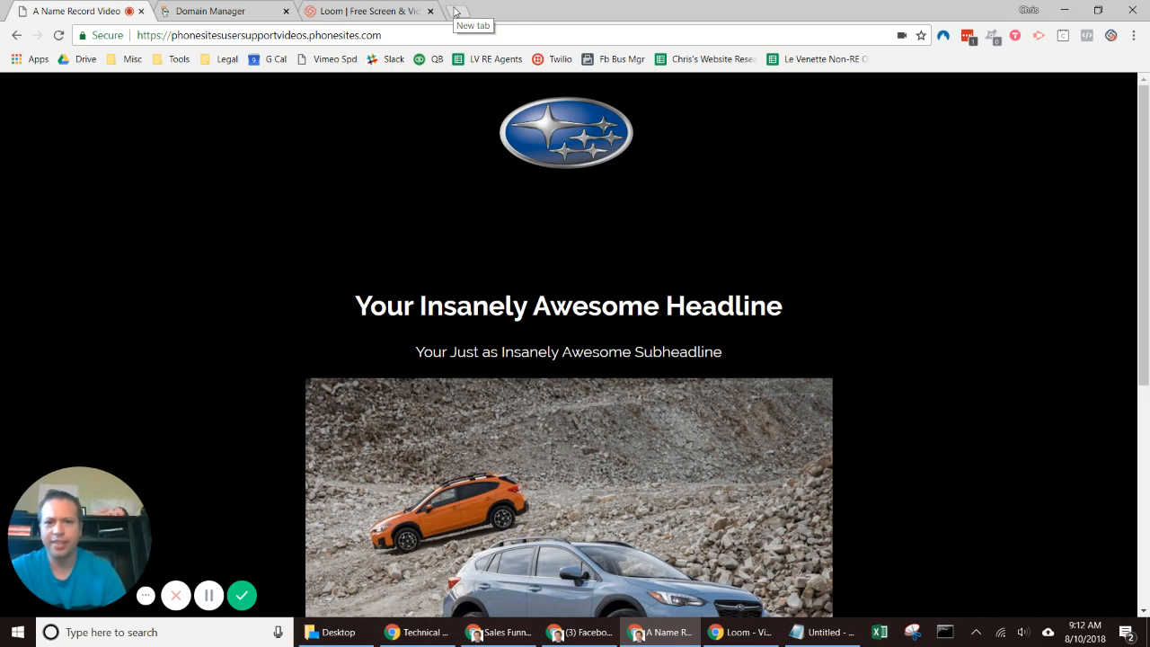
# Load chrismccoy.co in a new tab, then try the www version of the address.
pyautogui.click(455, 11)
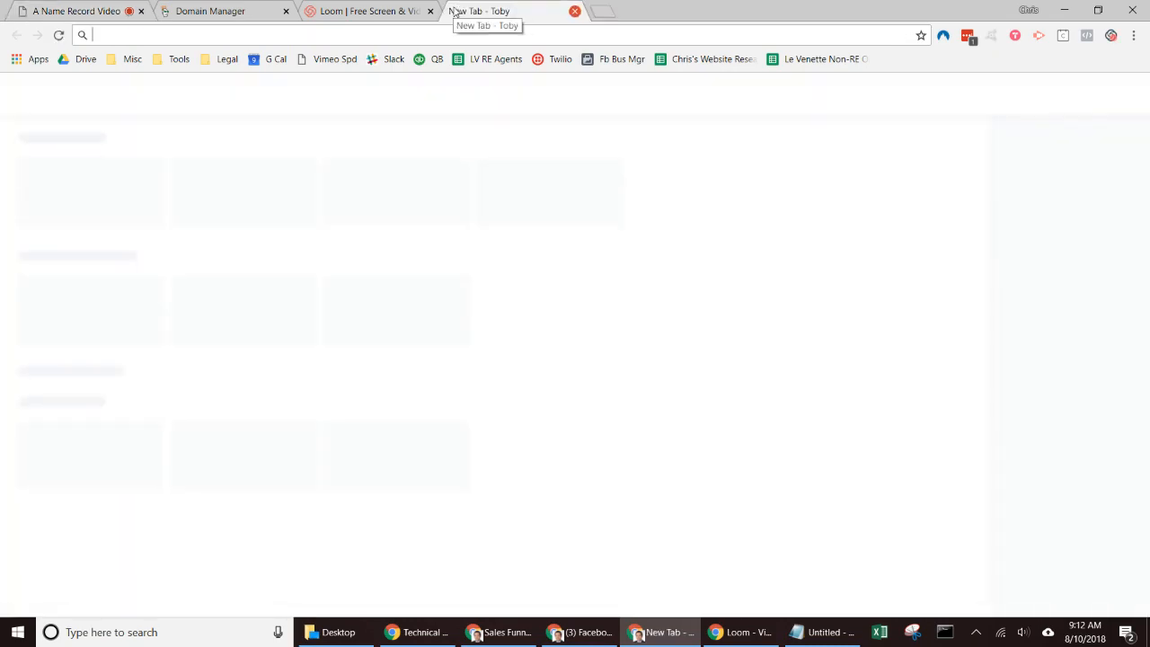
pyautogui.write('chri')
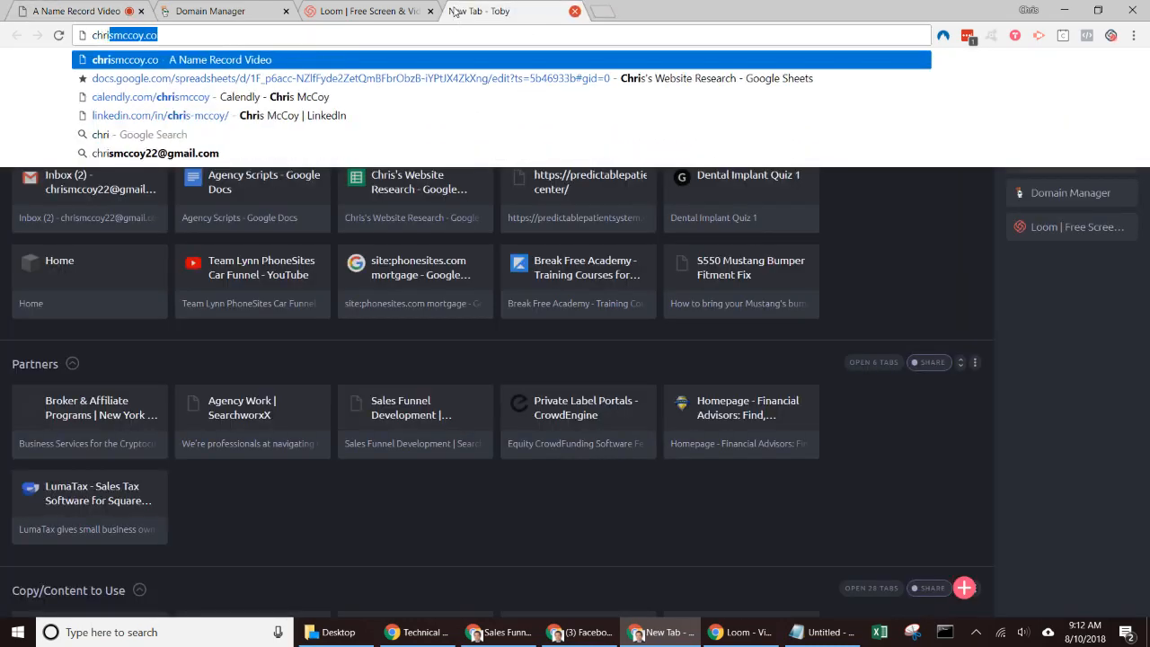
pyautogui.write('smccoy.co')
pyautogui.press('Return')
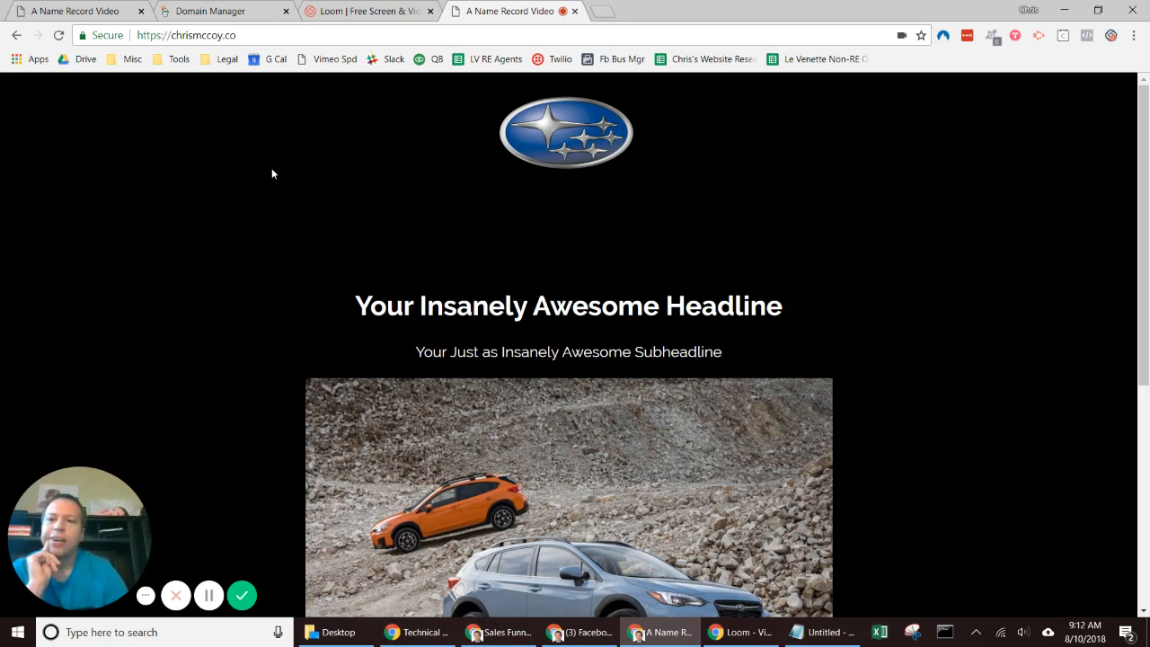
pyautogui.click(174, 35)
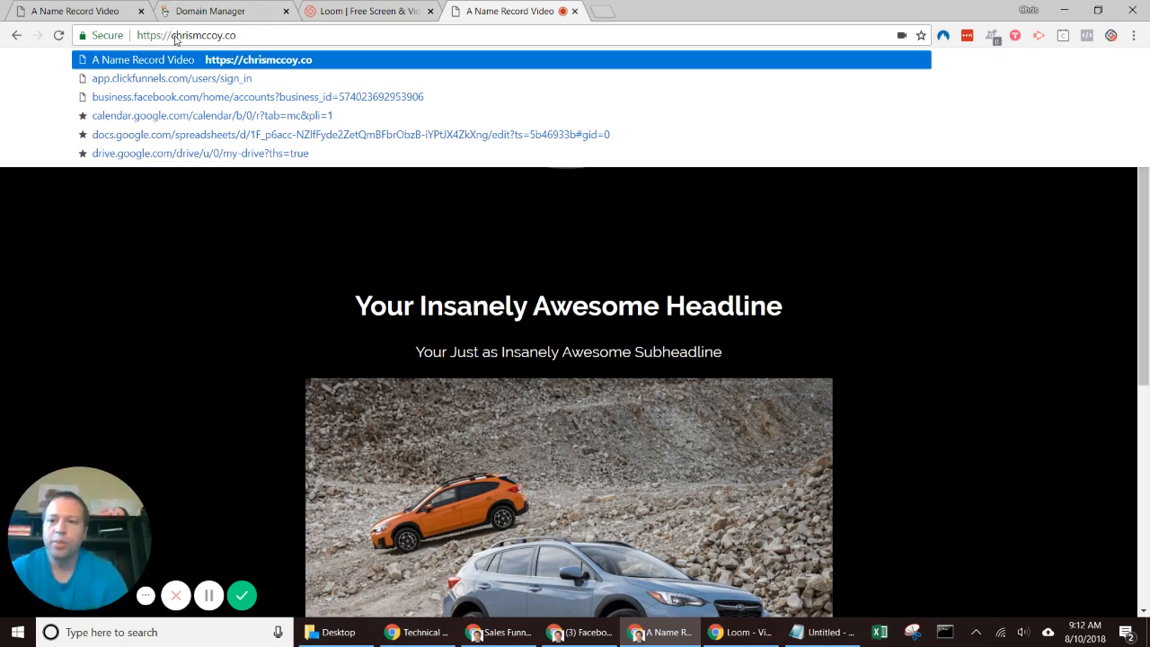
pyautogui.write('www')
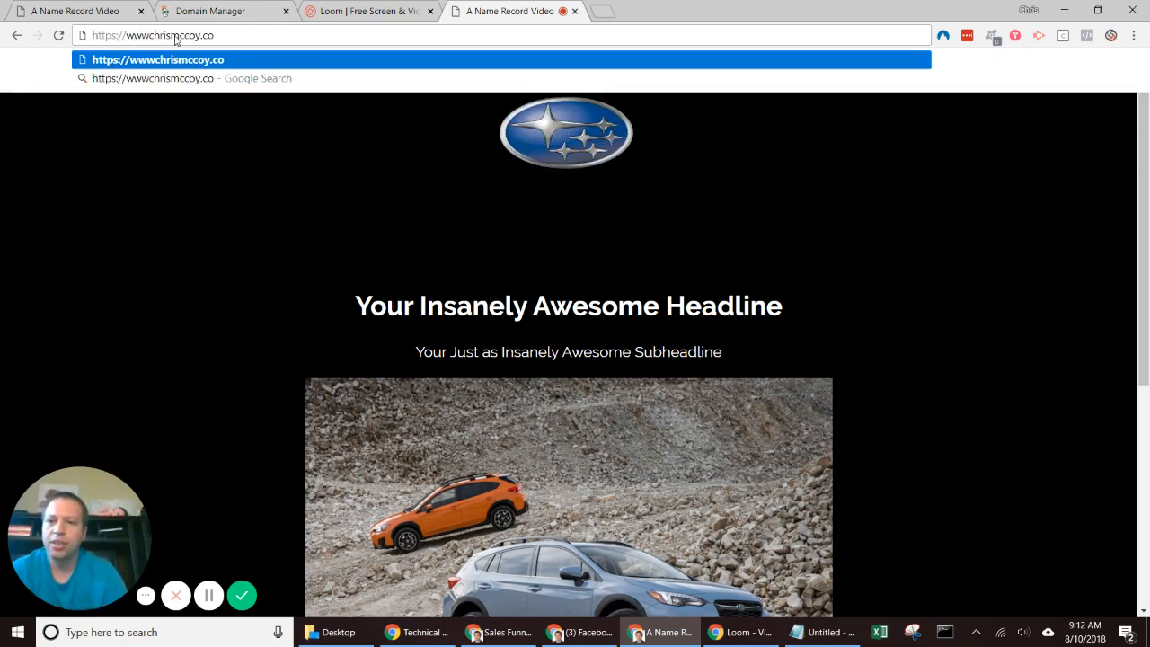
pyautogui.write('.')
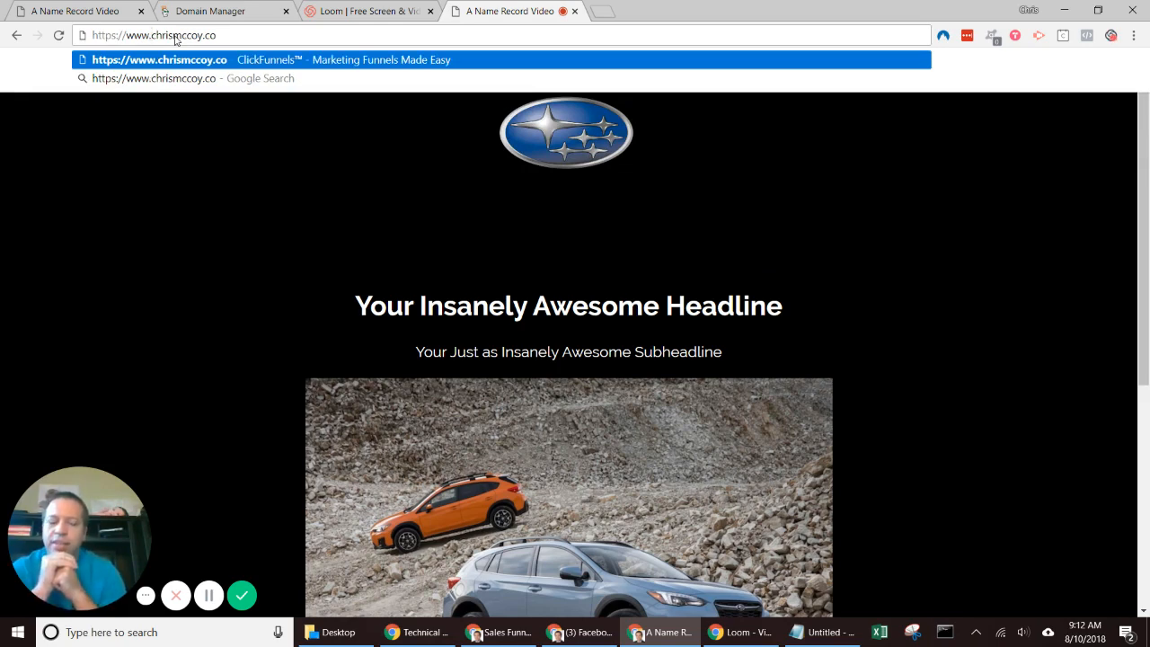
pyautogui.press('Return')
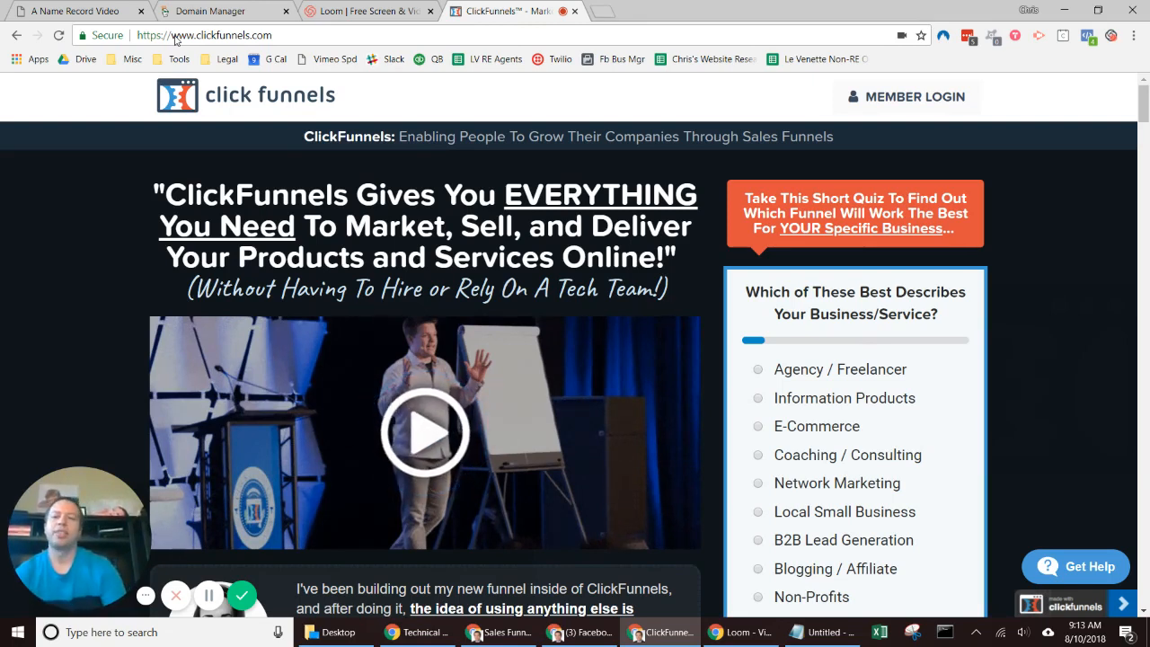
# Go back, load chrismccoy.co over plain http, then return to the phonesites.com subdomain tab.
pyautogui.click(14, 36)
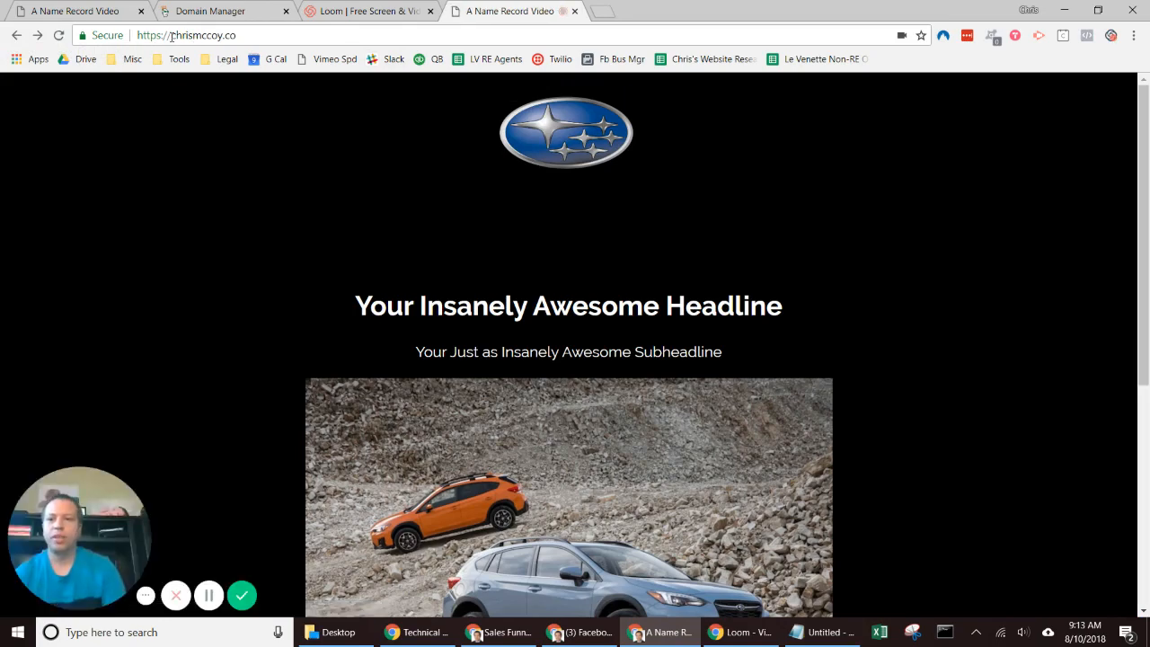
pyautogui.click(172, 37)
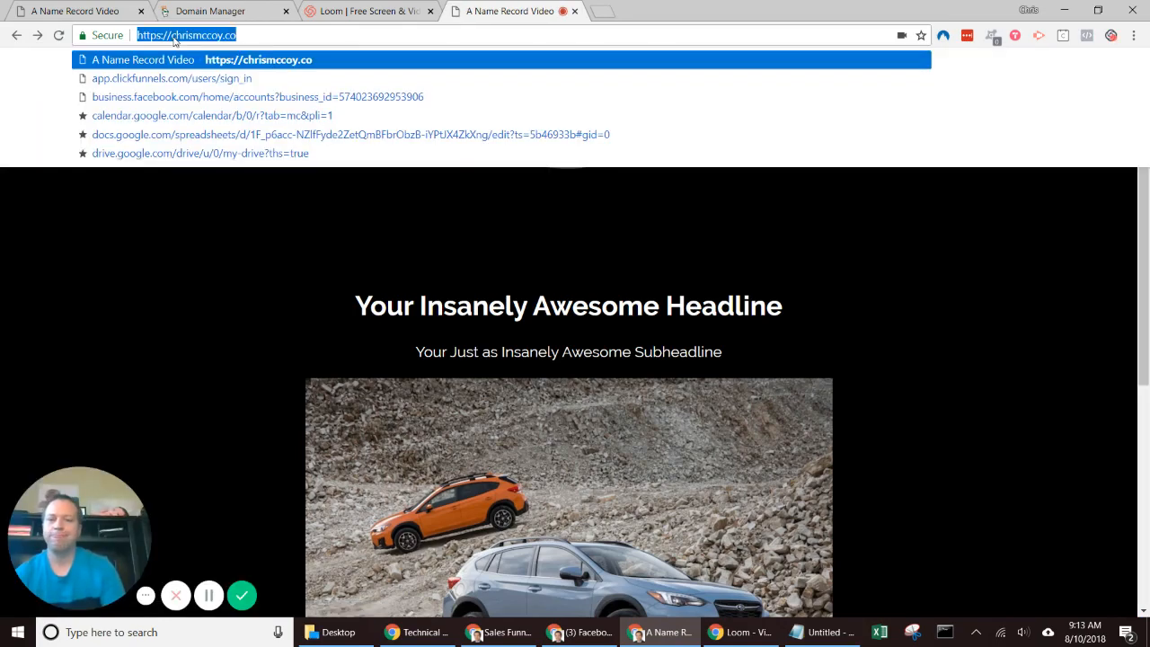
pyautogui.click(173, 36)
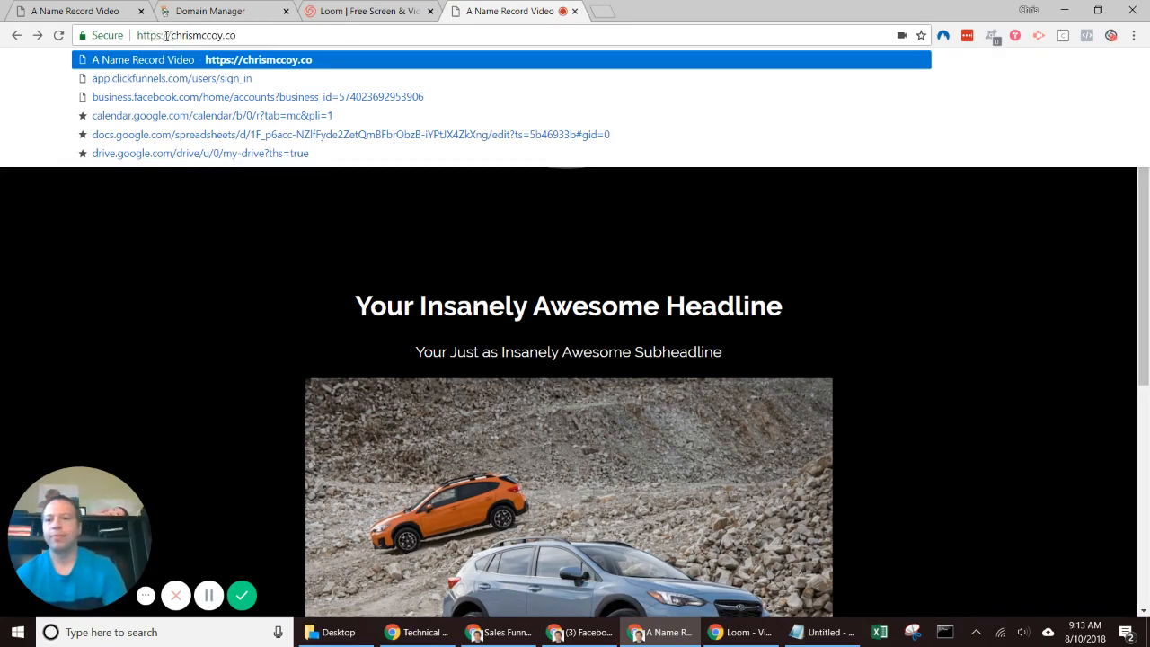
pyautogui.press('BackSpace')
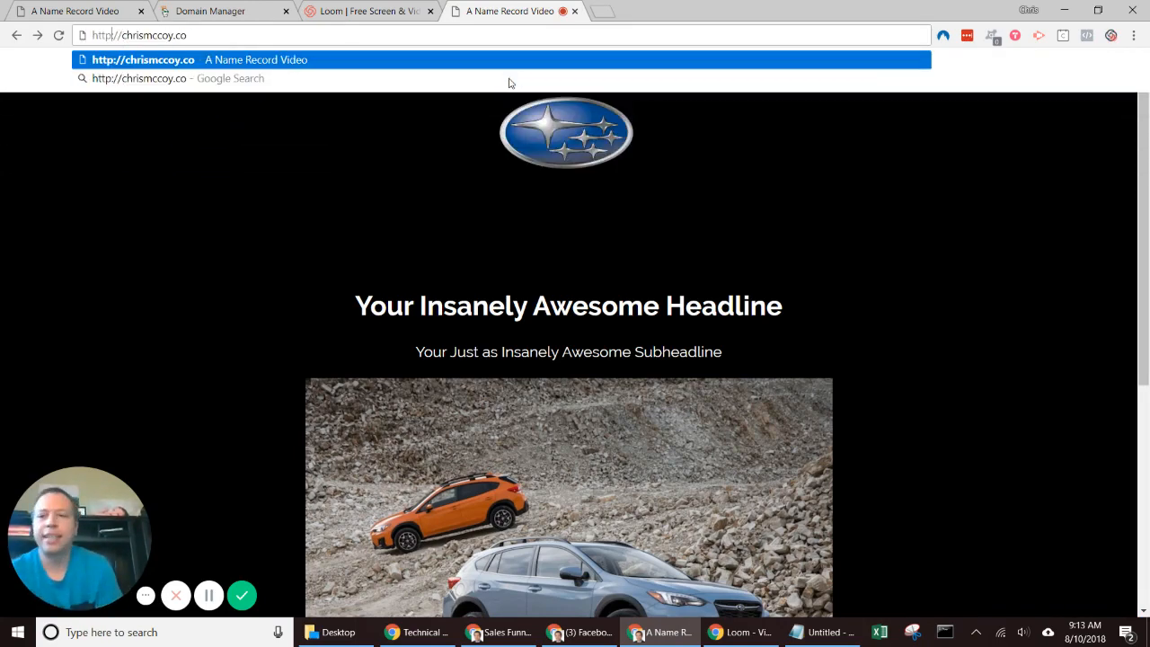
pyautogui.press('Return')
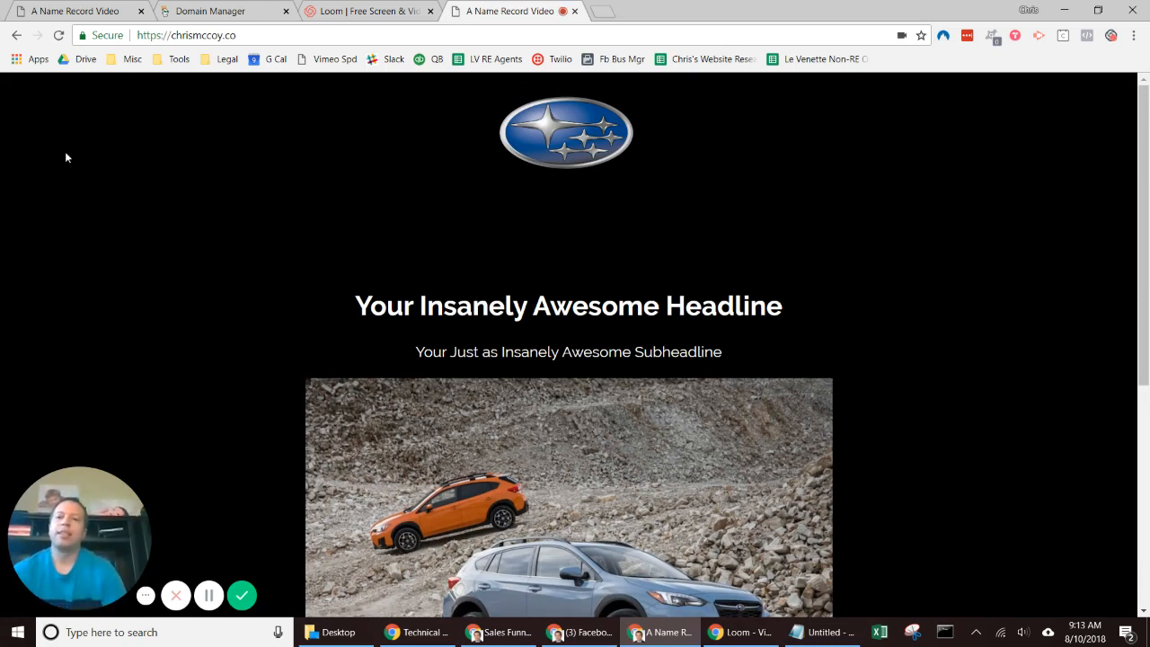
pyautogui.click(67, 11)
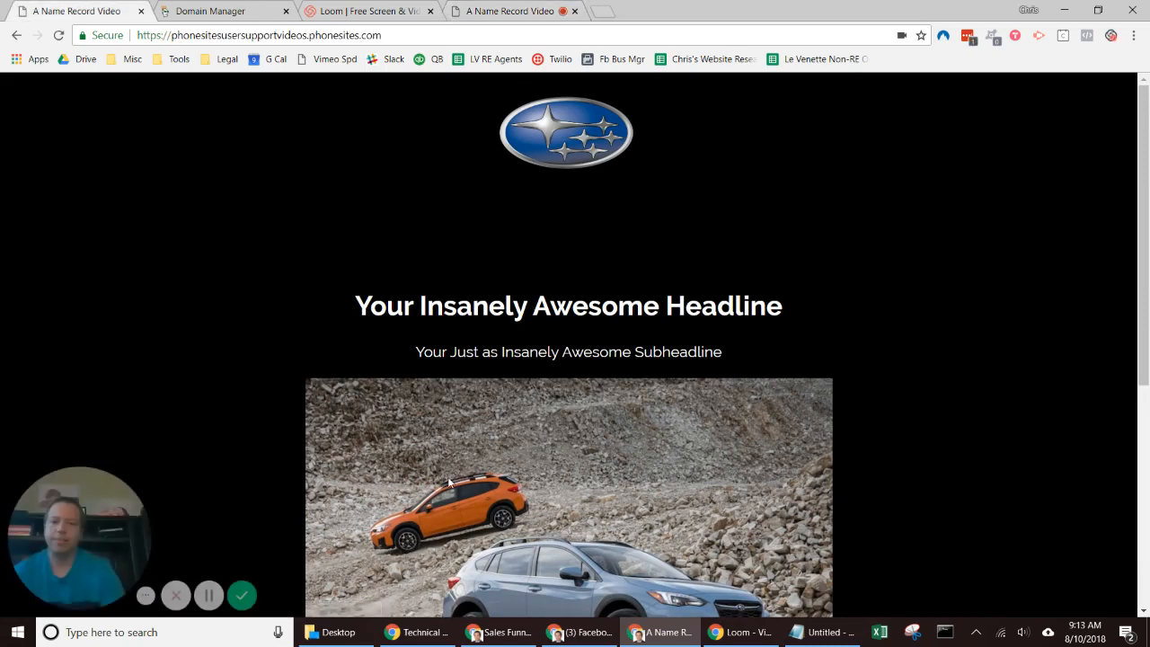